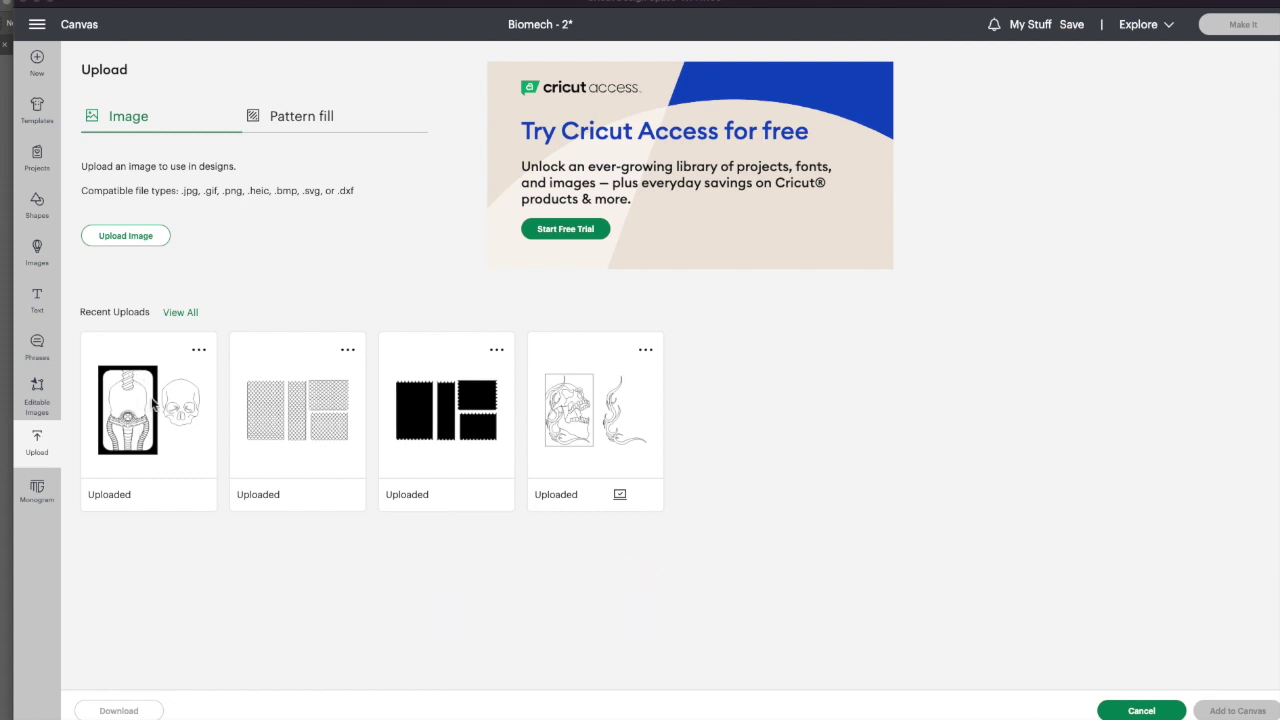
# Show the Upload panel listing the recent uploads, including the biomech skull artwork.
pyautogui.click(386, 553)
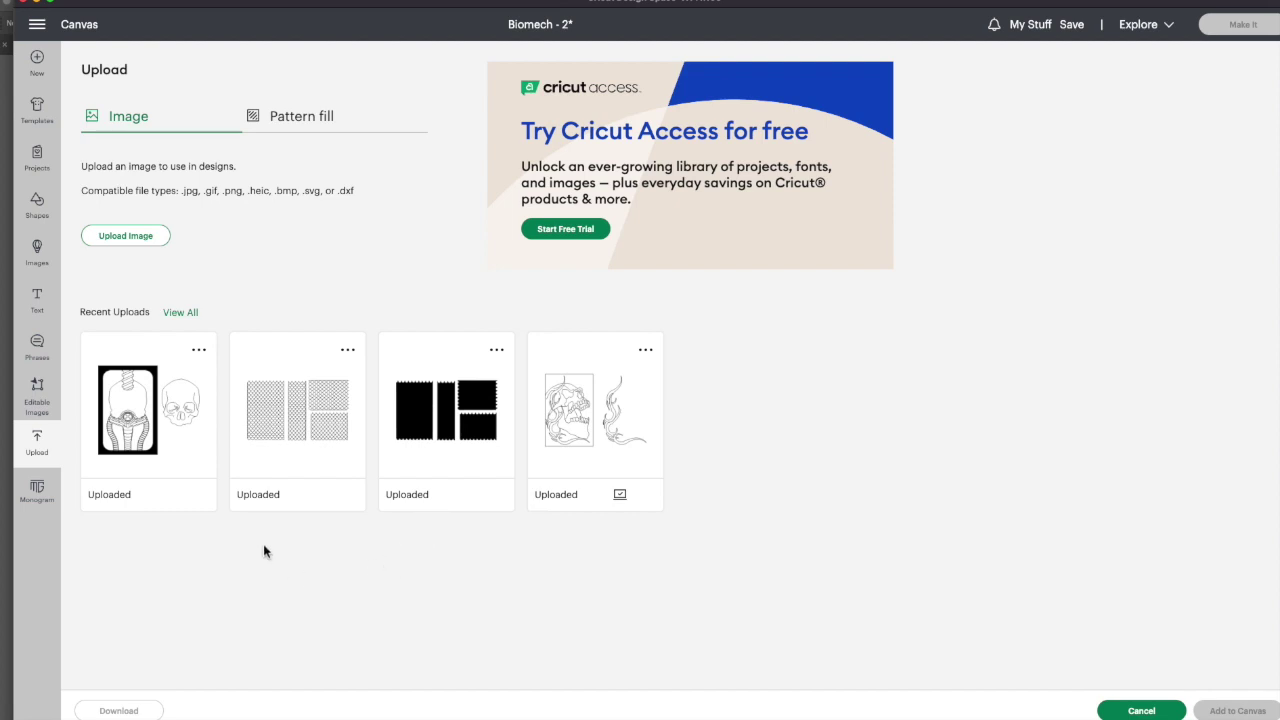
# Add the fish-scale pattern upload to the canvas as the Fish Scale Set and nudge it left.
pyautogui.click(285, 410)
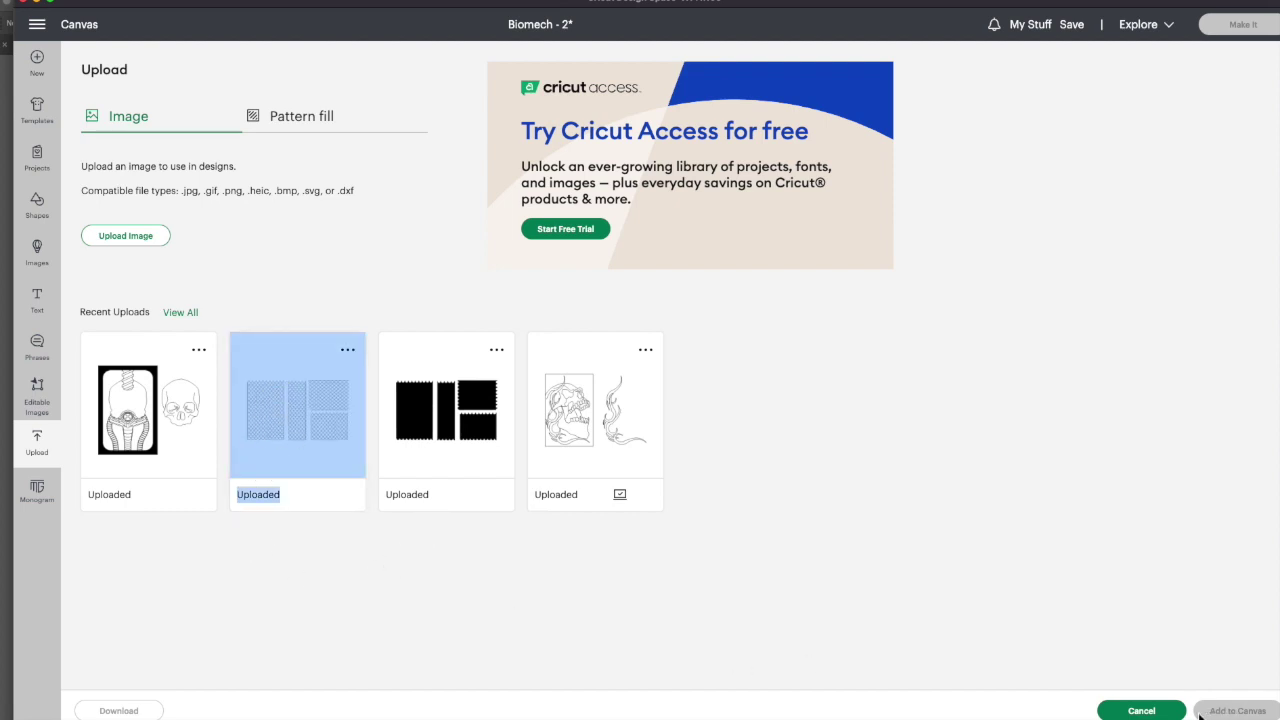
pyautogui.click(434, 534)
pyautogui.click(321, 430)
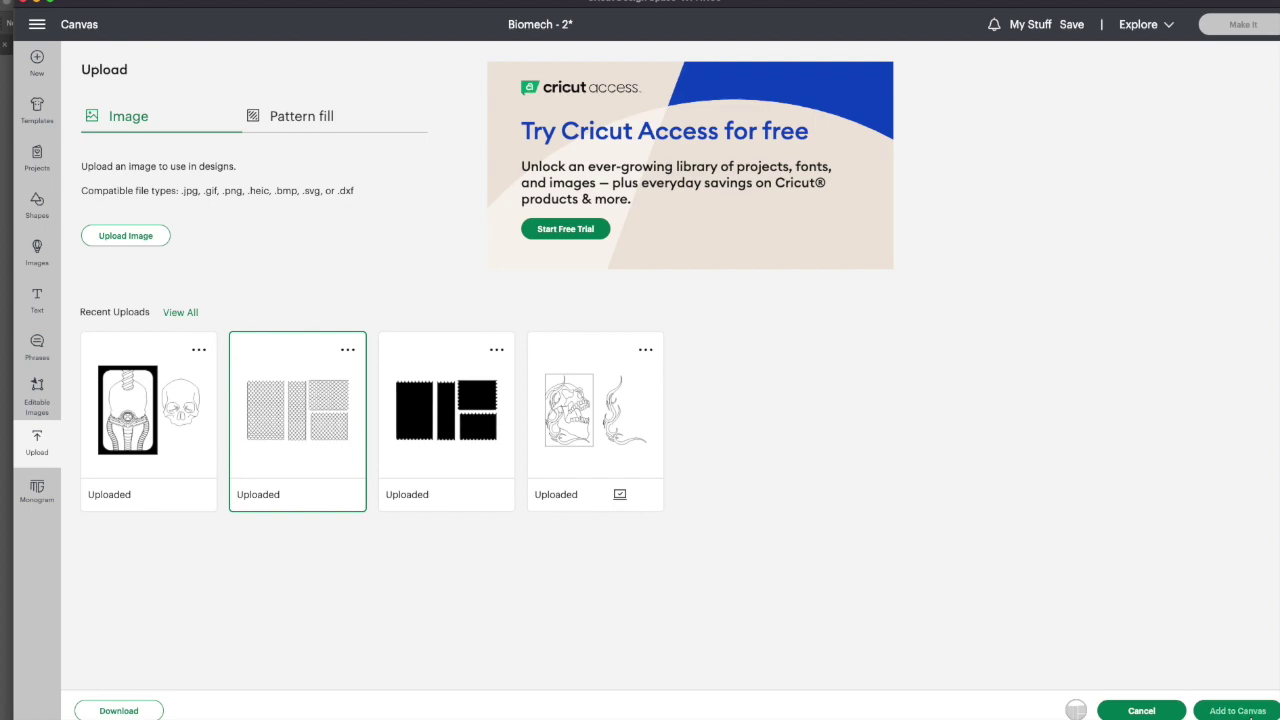
pyautogui.click(1237, 711)
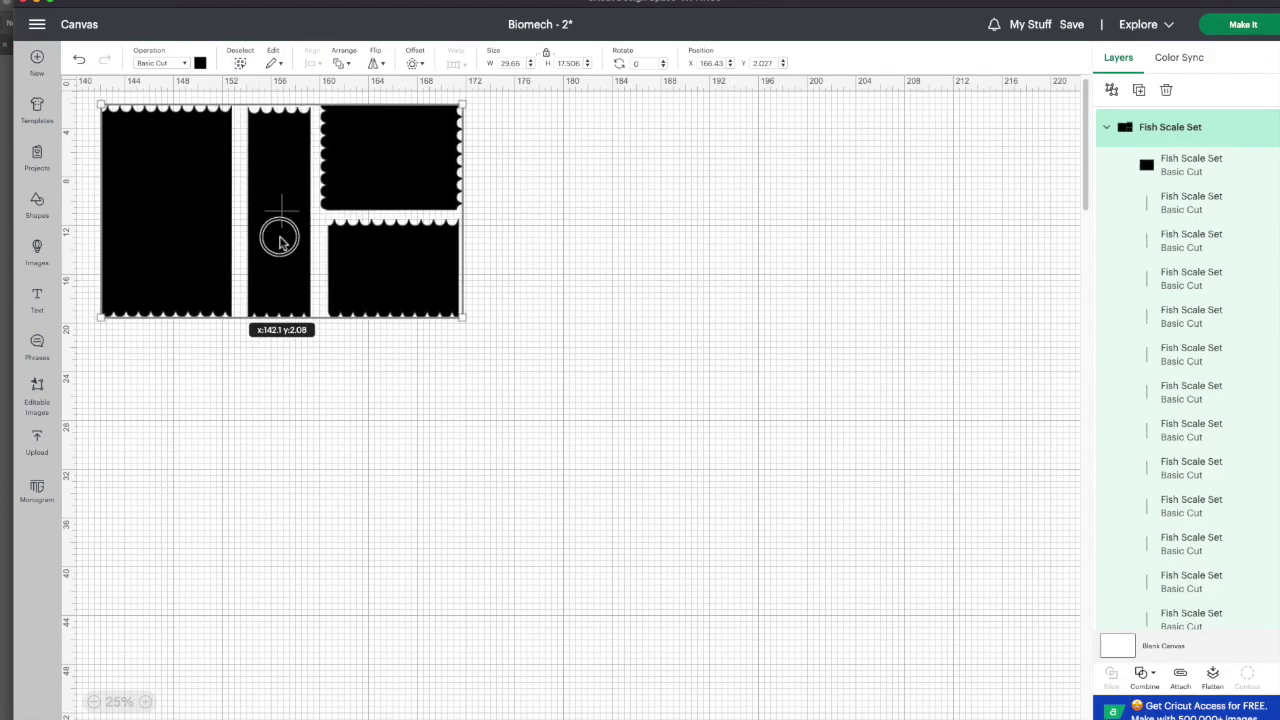
pyautogui.moveTo(280, 240); pyautogui.dragTo(272, 242)
pyautogui.click(356, 408)
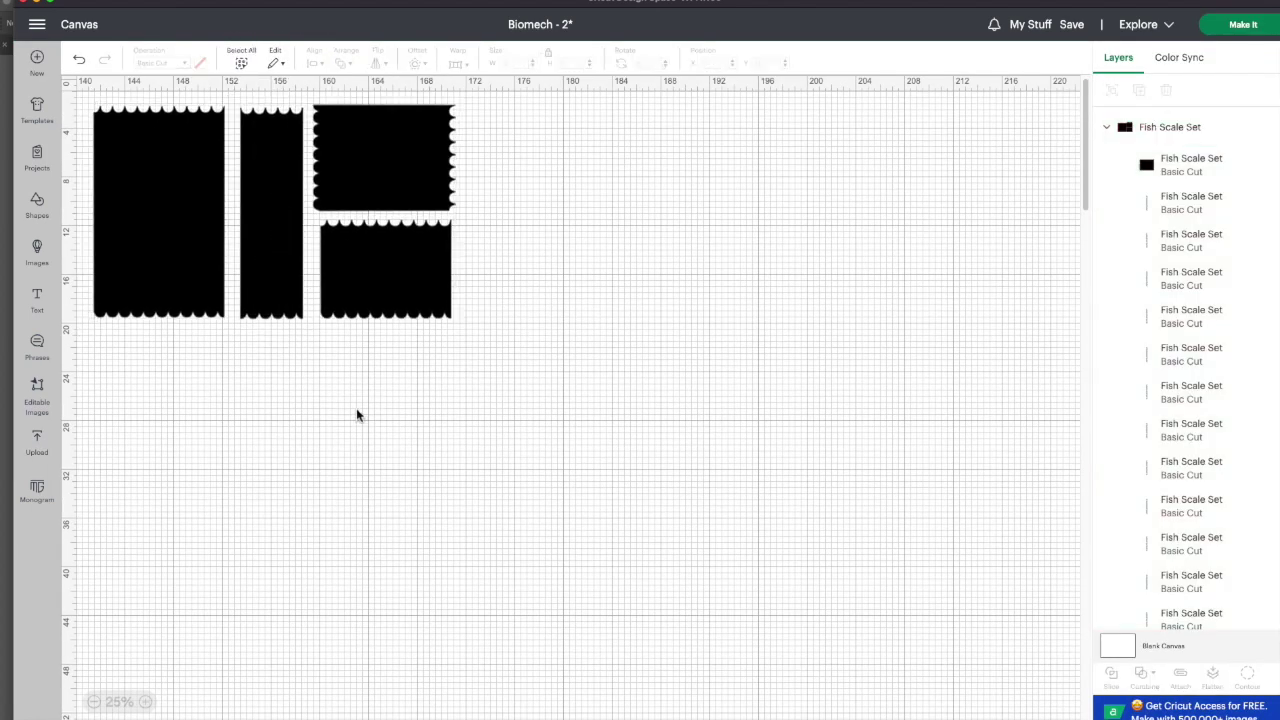
# Colour the Fish Scale Set shapes red, then select everything on the canvas.
pyautogui.click(202, 221)
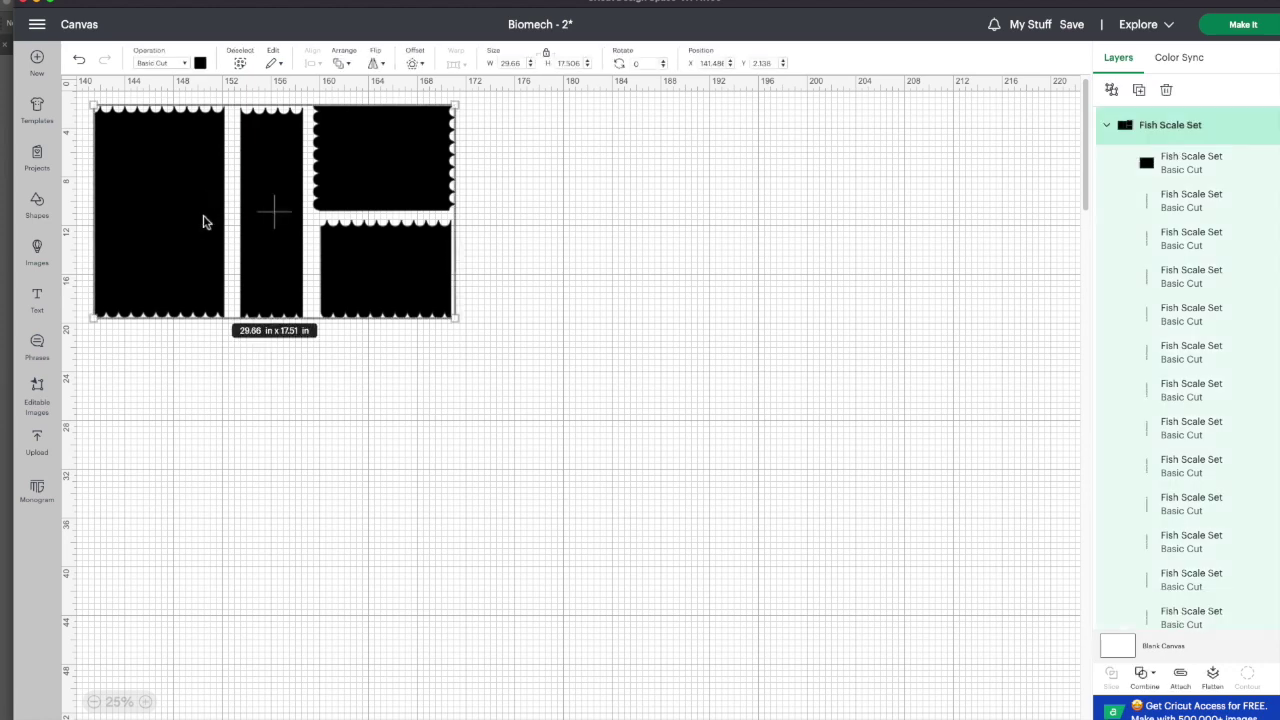
pyautogui.click(203, 64)
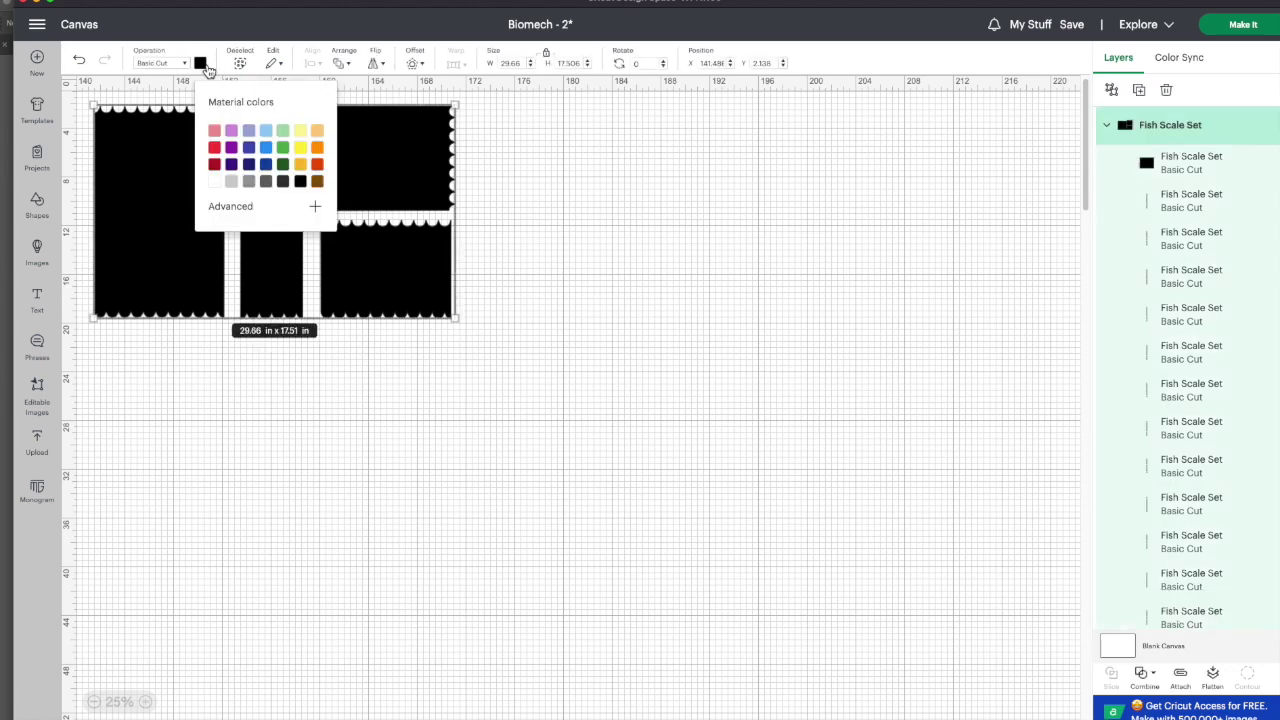
pyautogui.click(214, 147)
pyautogui.click(221, 433)
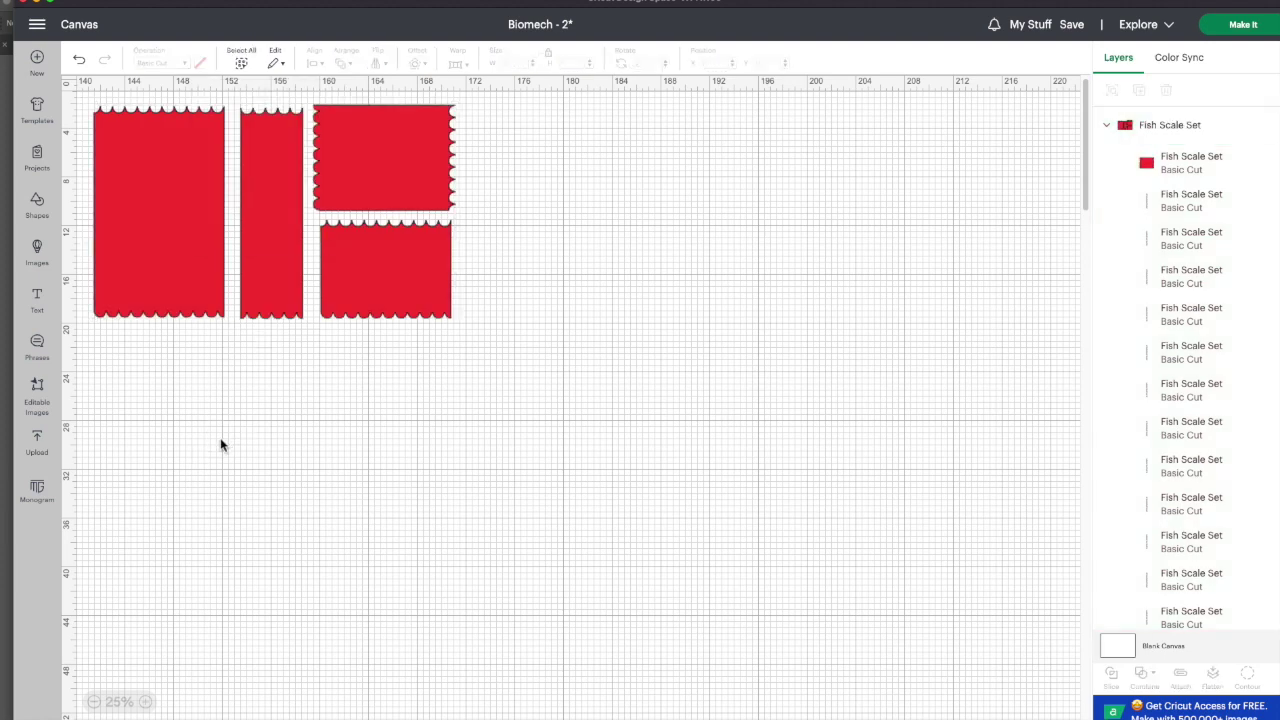
pyautogui.press('super+a')
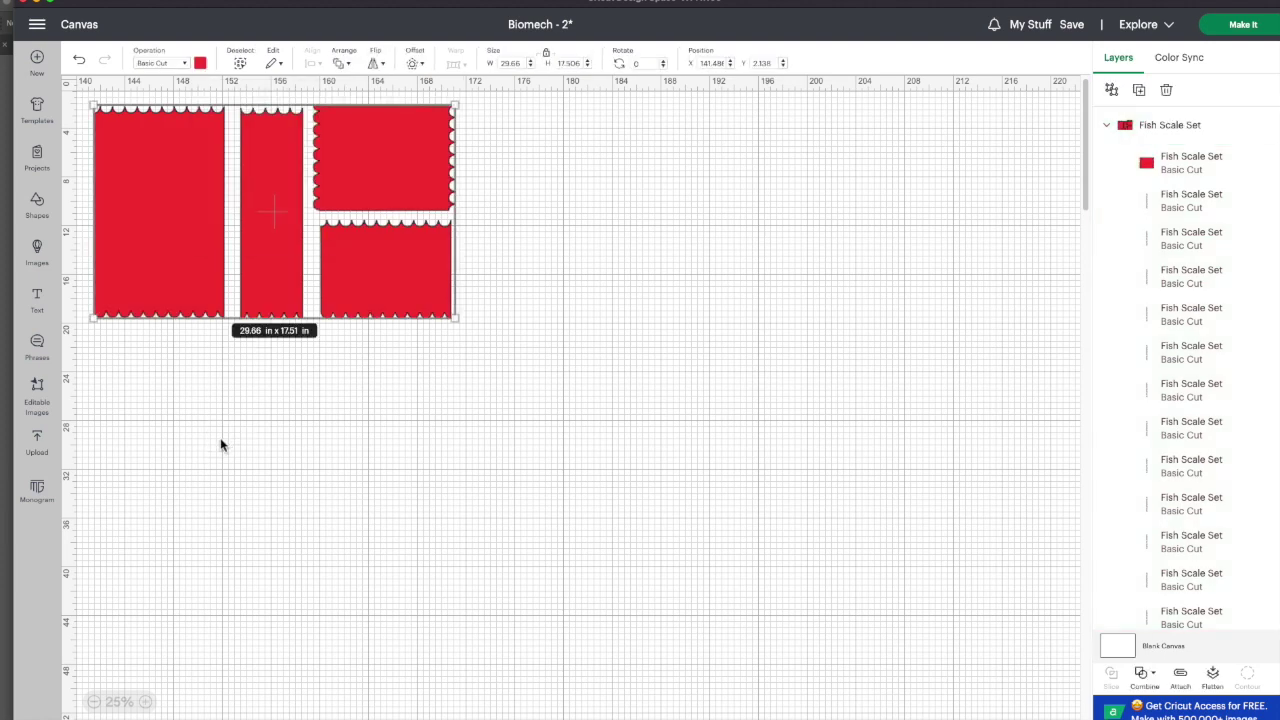
# Ungroup the Fish Scale Set.
pyautogui.rightClick(164, 221)
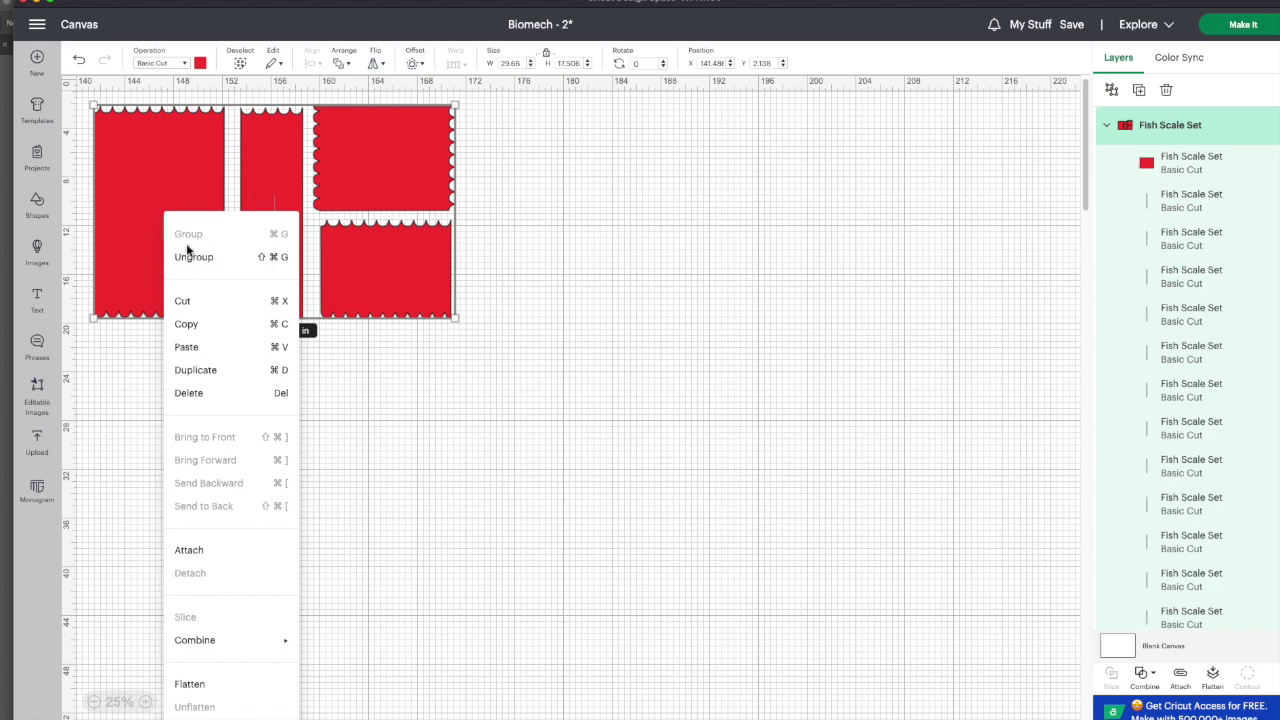
pyautogui.click(191, 257)
pyautogui.click(249, 363)
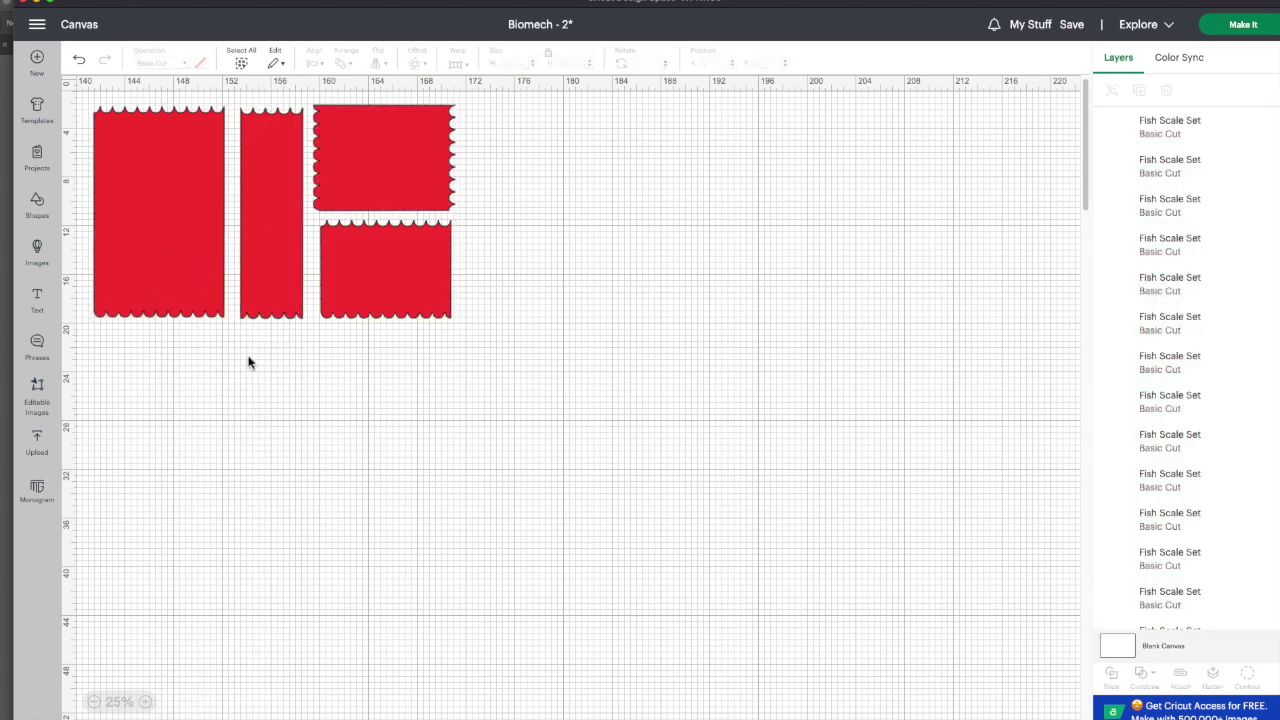
# Send the four solid red shapes to the back, behind the scale layers.
pyautogui.click(218, 314)
pyautogui.keyDown('shift'); pyautogui.click(300, 318); pyautogui.keyUp('shift')
pyautogui.click(335, 322)
pyautogui.click(335, 318)
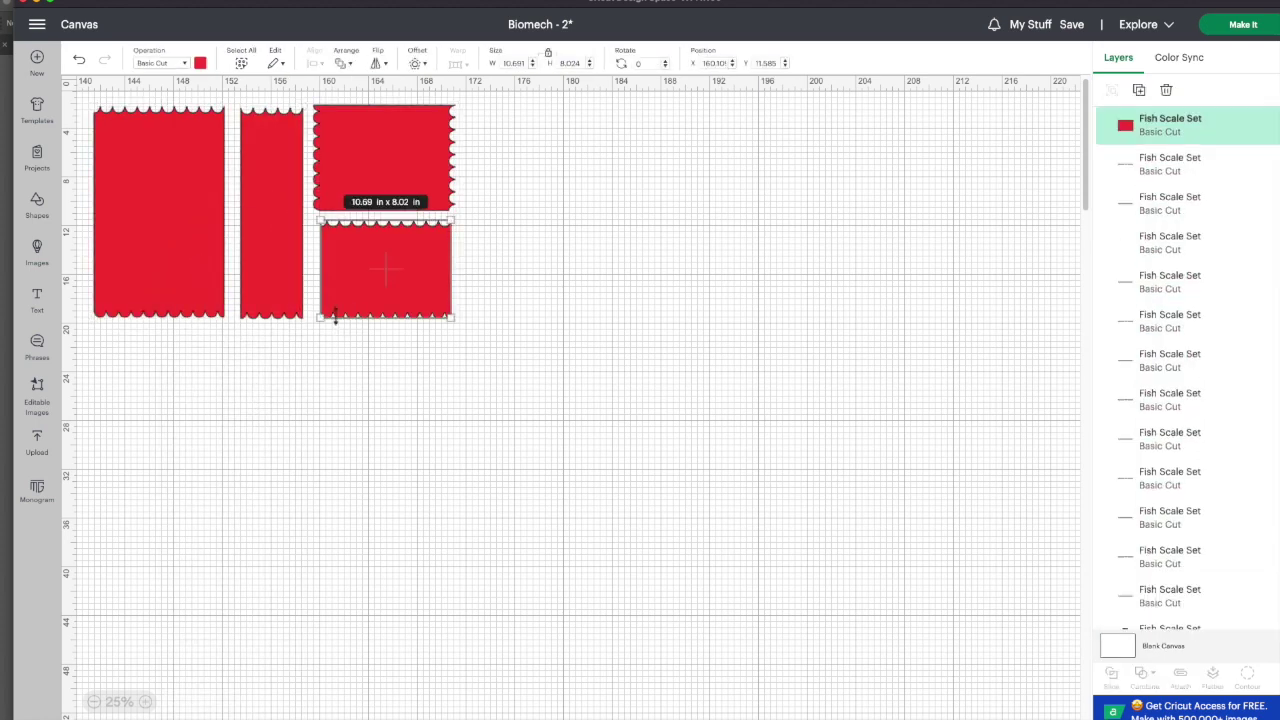
pyautogui.keyDown('shift'); pyautogui.click(340, 190); pyautogui.keyUp('shift')
pyautogui.keyDown('shift'); pyautogui.click(265, 216); pyautogui.keyUp('shift')
pyautogui.keyDown('shift'); pyautogui.click(213, 227); pyautogui.keyUp('shift')
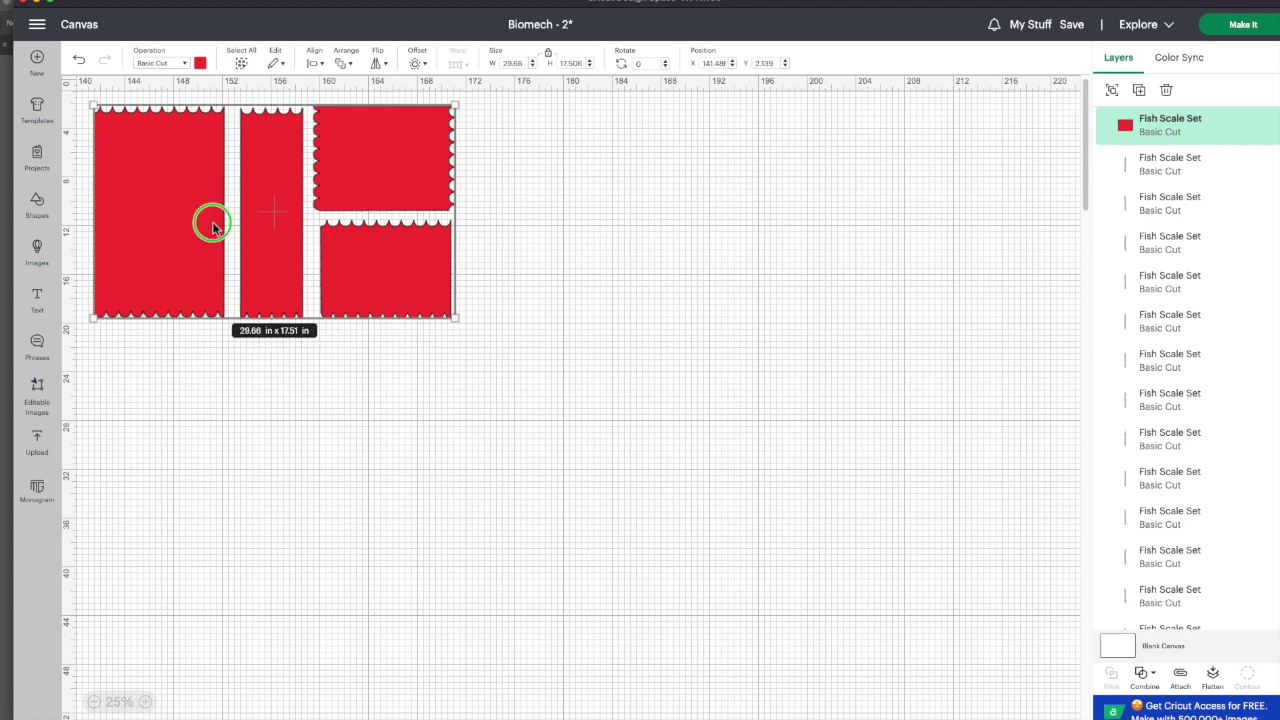
pyautogui.rightClick(213, 227)
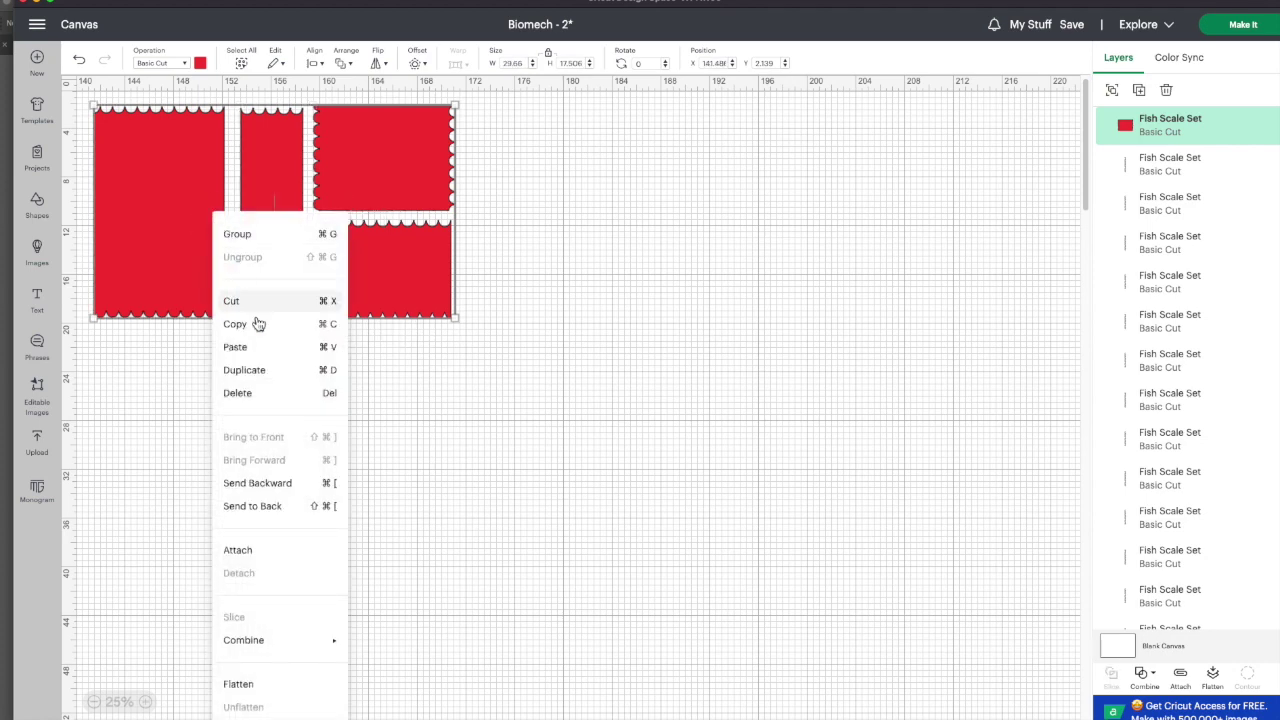
pyautogui.click(267, 507)
pyautogui.click(263, 508)
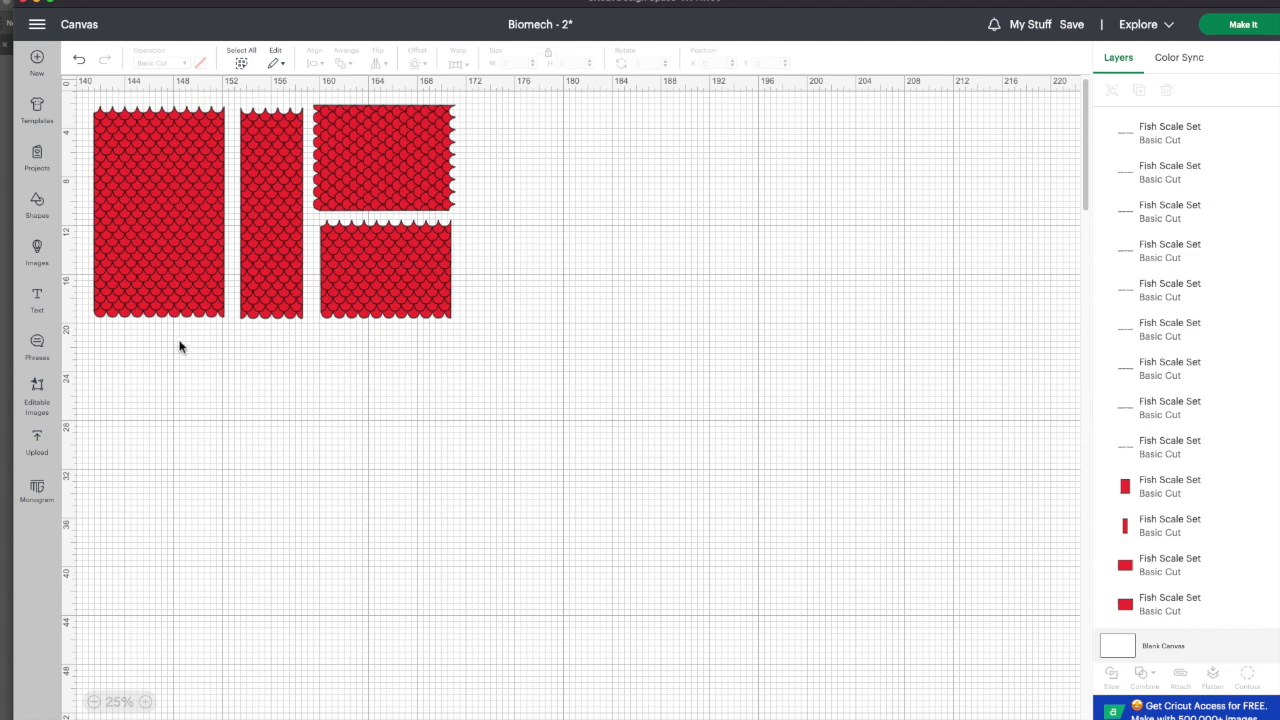
# Group the left fish-scale rectangle's pieces, then the middle strip's pieces.
pyautogui.moveTo(106, 346); pyautogui.dragTo(196, 173)
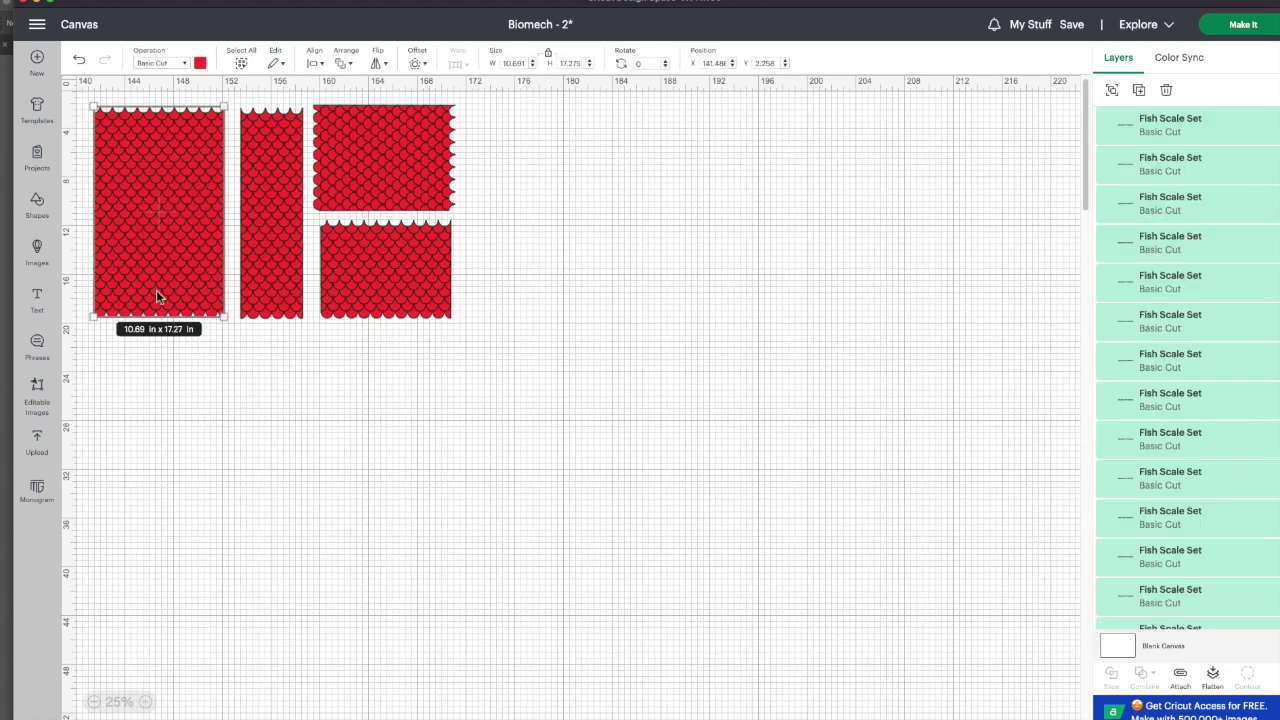
pyautogui.click(97, 343)
pyautogui.moveTo(86, 331); pyautogui.dragTo(228, 92)
pyautogui.rightClick(218, 125)
pyautogui.click(232, 142)
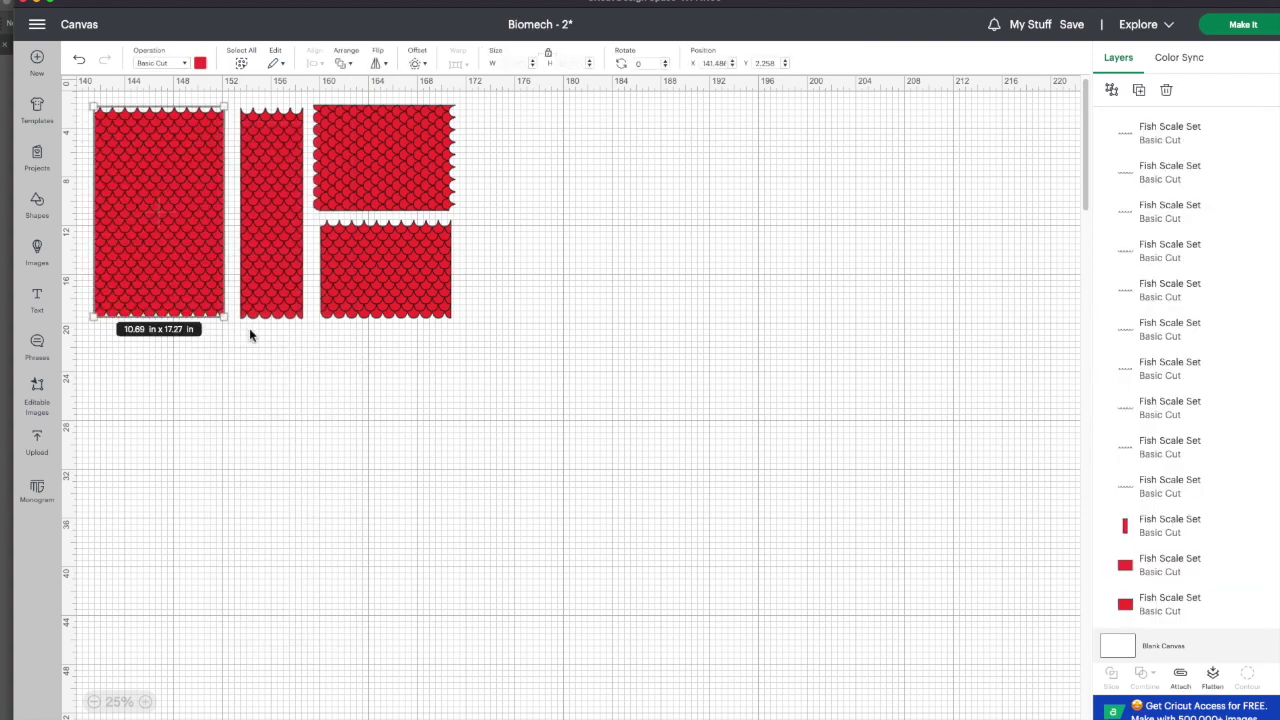
pyautogui.click(245, 336)
pyautogui.moveTo(238, 337); pyautogui.dragTo(304, 100)
pyautogui.rightClick(286, 153)
pyautogui.click(297, 171)
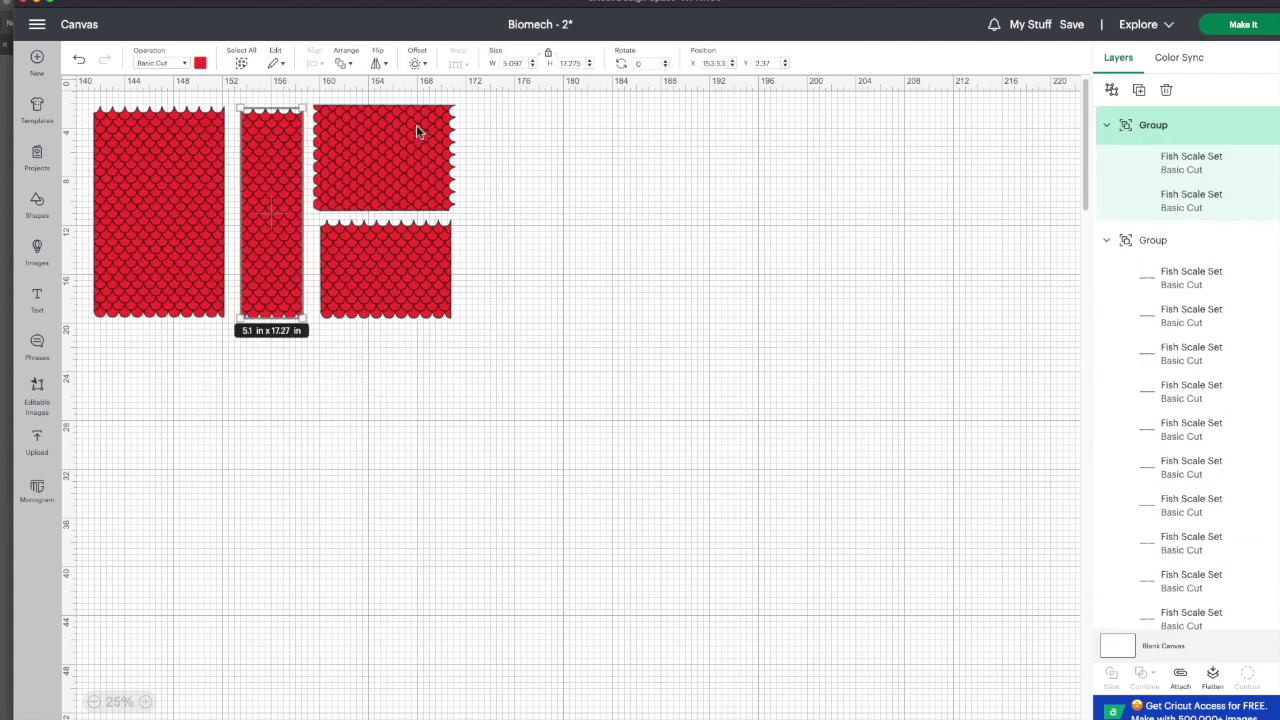
# Group the pieces of the top-right and lower-right fish-scale rectangles.
pyautogui.moveTo(475, 100); pyautogui.dragTo(312, 219)
pyautogui.rightClick(340, 191)
pyautogui.click(362, 209)
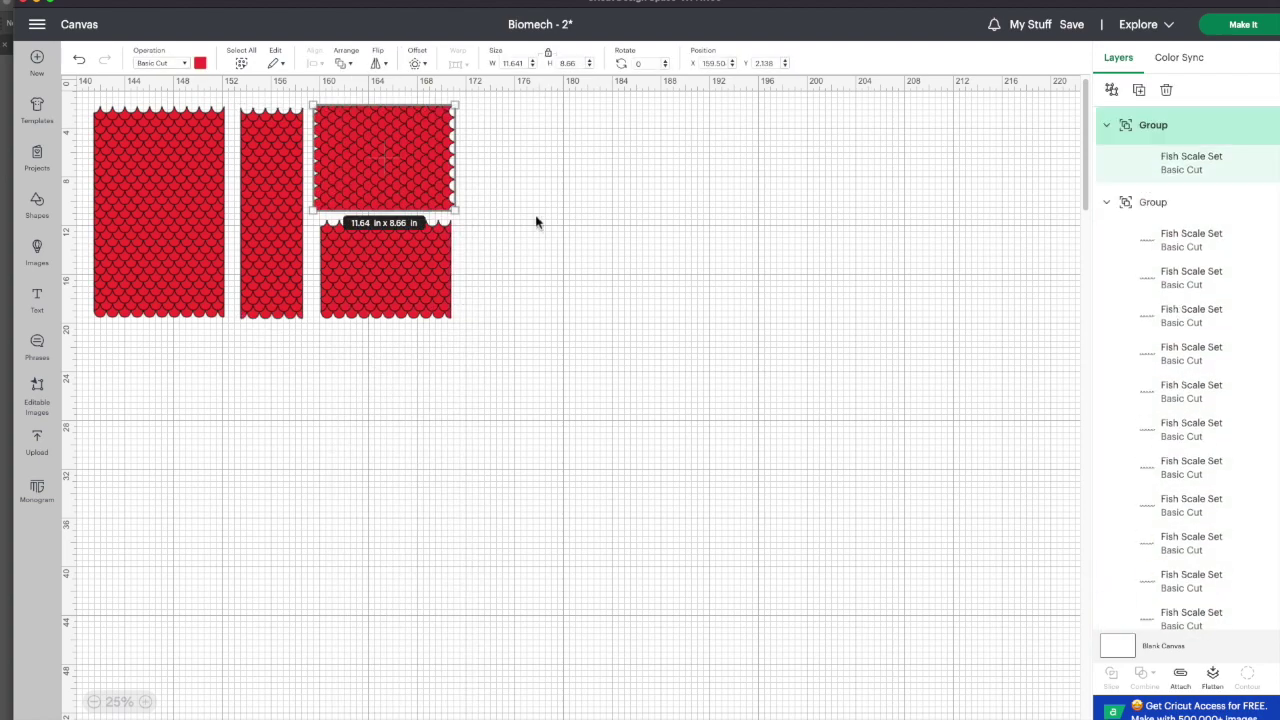
pyautogui.moveTo(468, 214); pyautogui.dragTo(313, 344)
pyautogui.rightClick(392, 228)
pyautogui.click(328, 388)
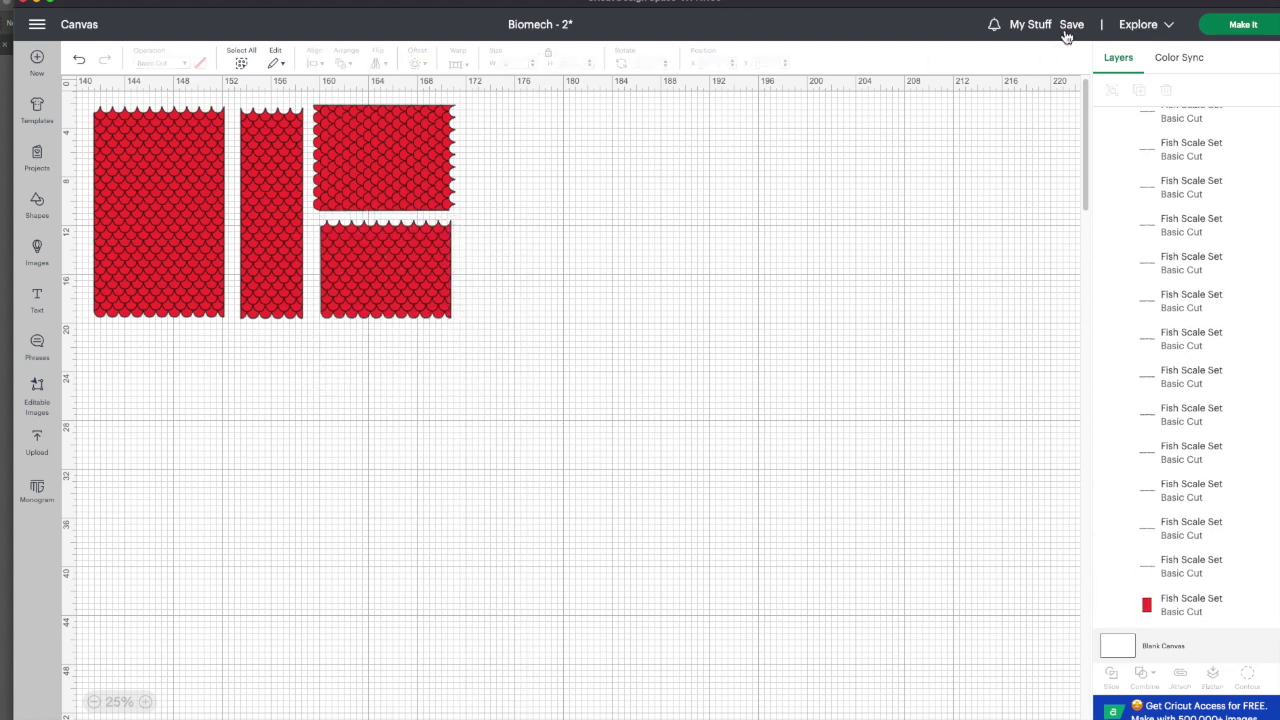
# Test-drag the left panel and narrow strip as single units, then undo the moves.
pyautogui.moveTo(156, 218)
pyautogui.mouseDown()
pyautogui.moveTo(151, 229)
pyautogui.moveTo(169, 206)
pyautogui.mouseUp()
pyautogui.moveTo(280, 240); pyautogui.dragTo(323, 254)
pyautogui.hotkey('ctrl', 'z')
pyautogui.hotkey('ctrl', 'z')
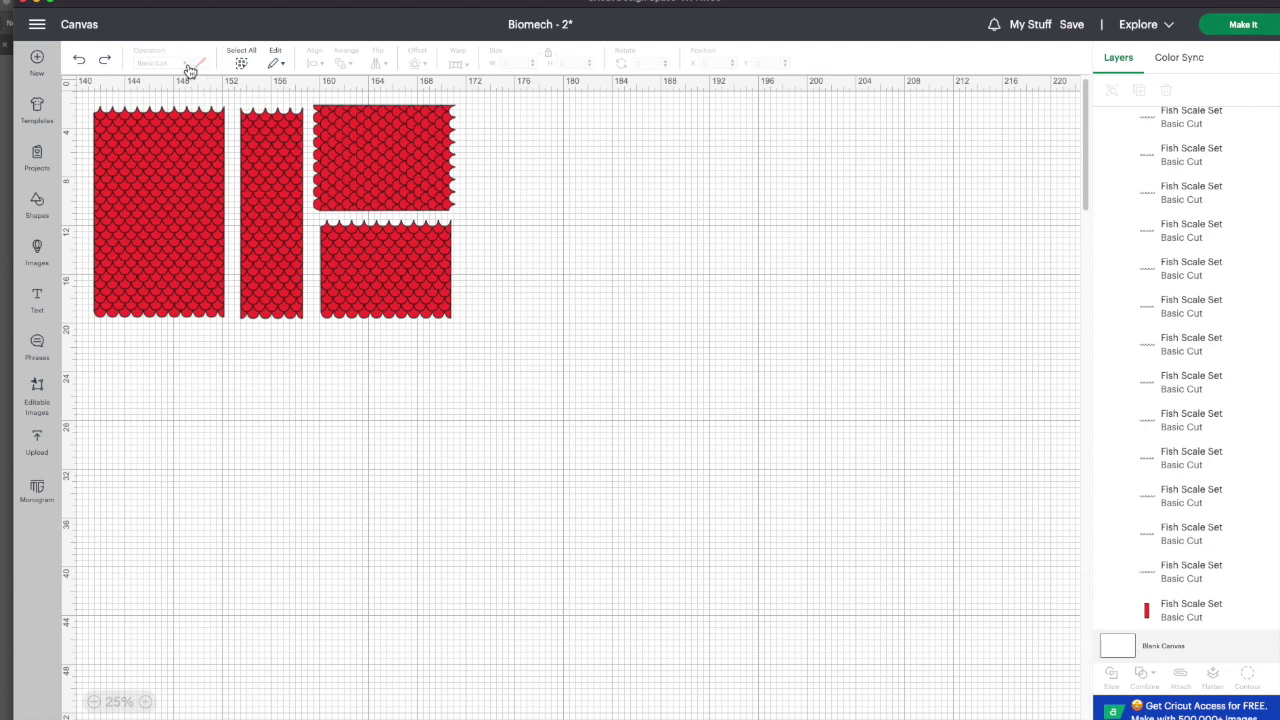
# Switch the four scale panels to Guide, then back to Basic Cut, and recolour them red.
pyautogui.moveTo(104, 360); pyautogui.dragTo(489, 141)
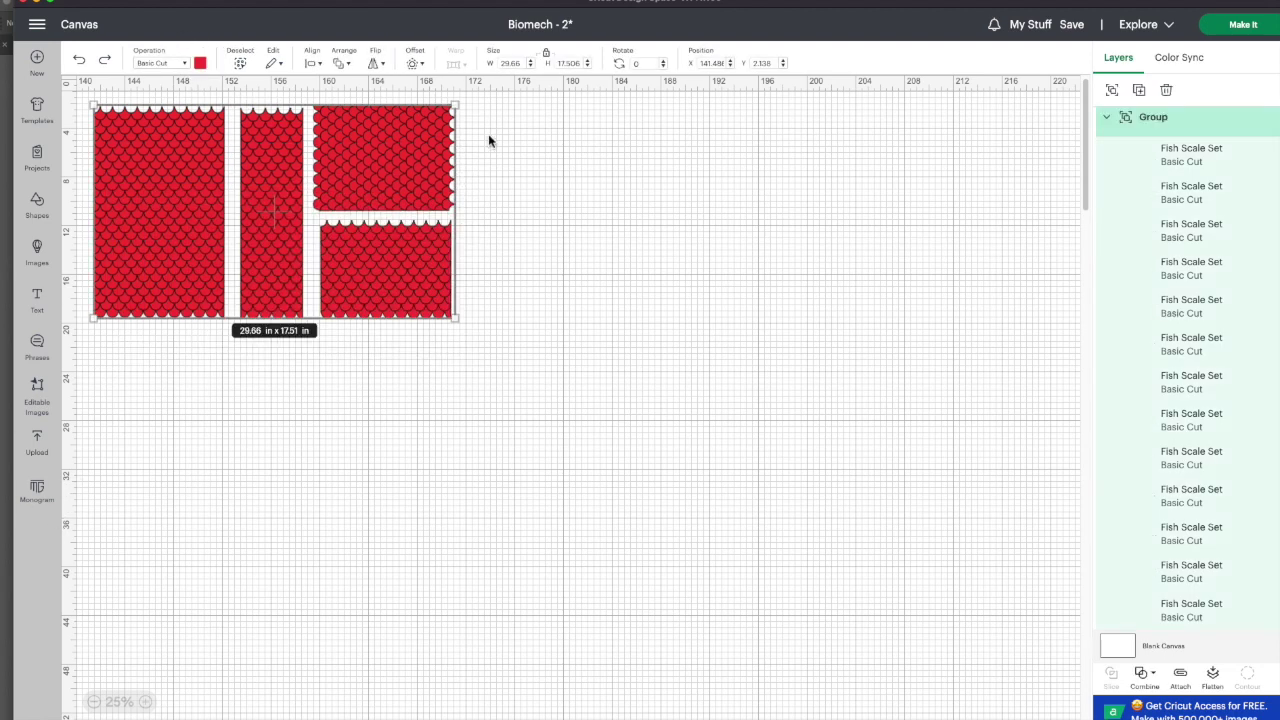
pyautogui.click(183, 63)
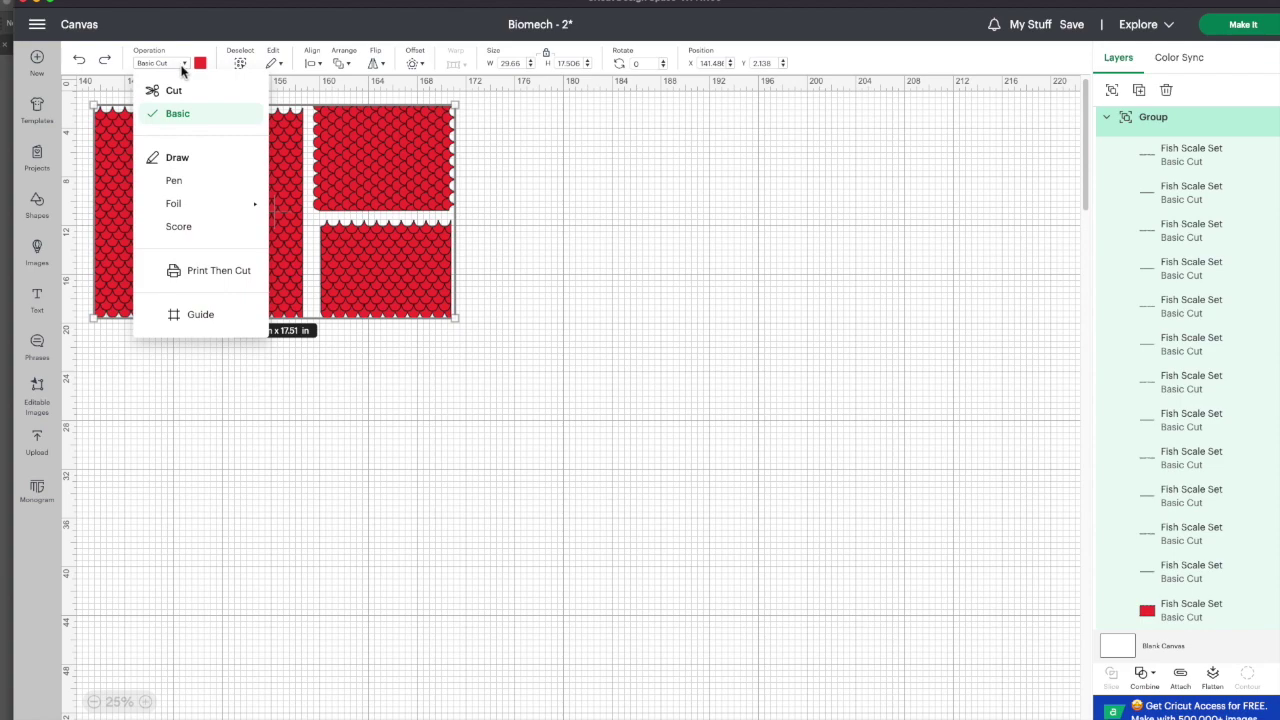
pyautogui.click(204, 316)
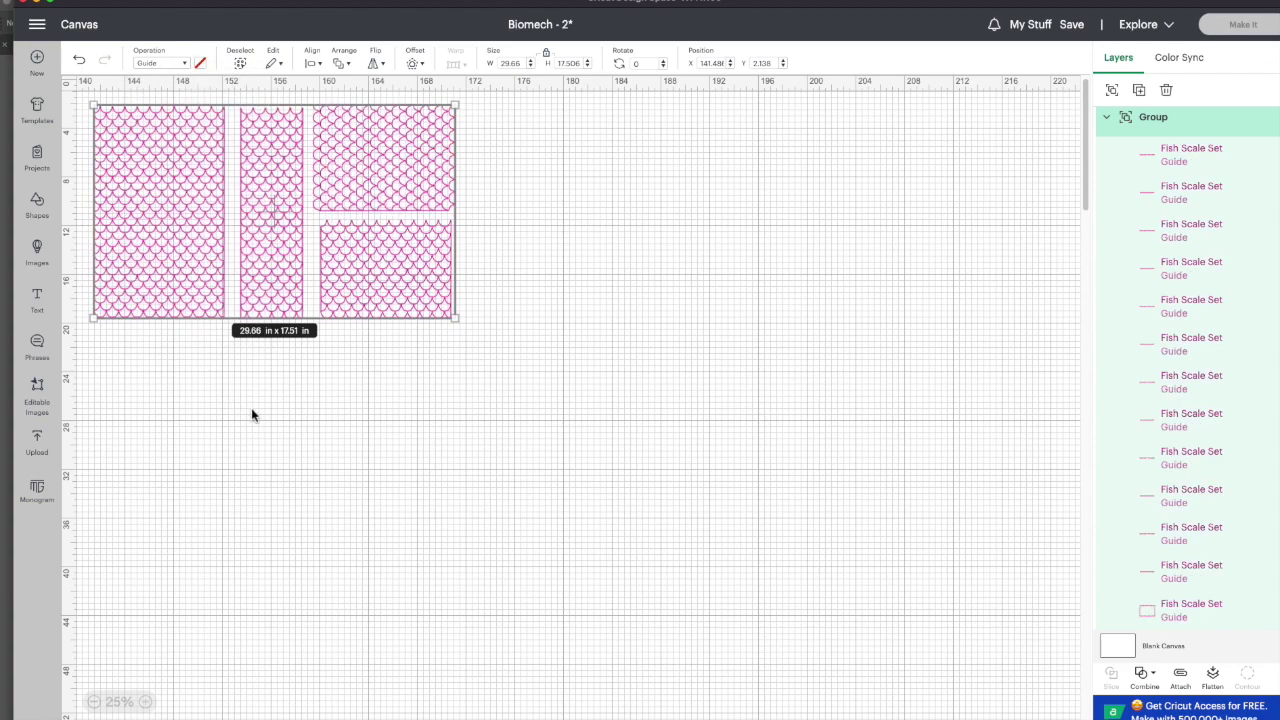
pyautogui.click(186, 65)
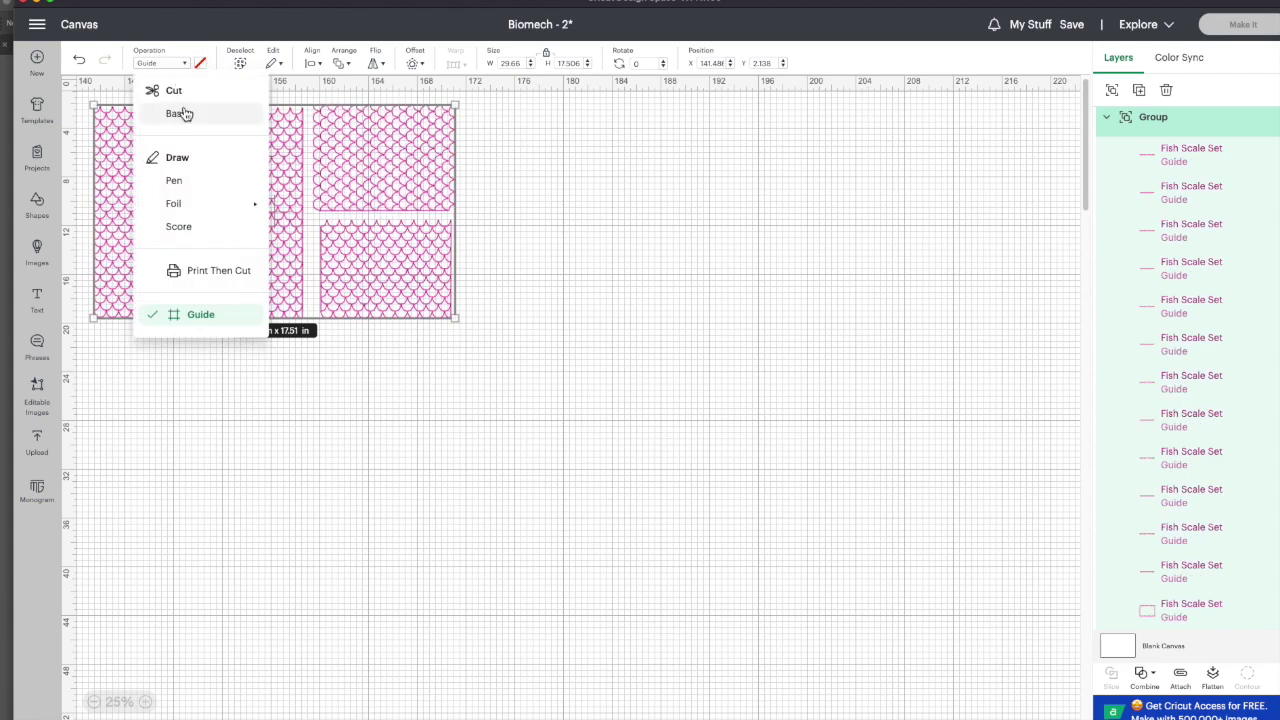
pyautogui.click(180, 114)
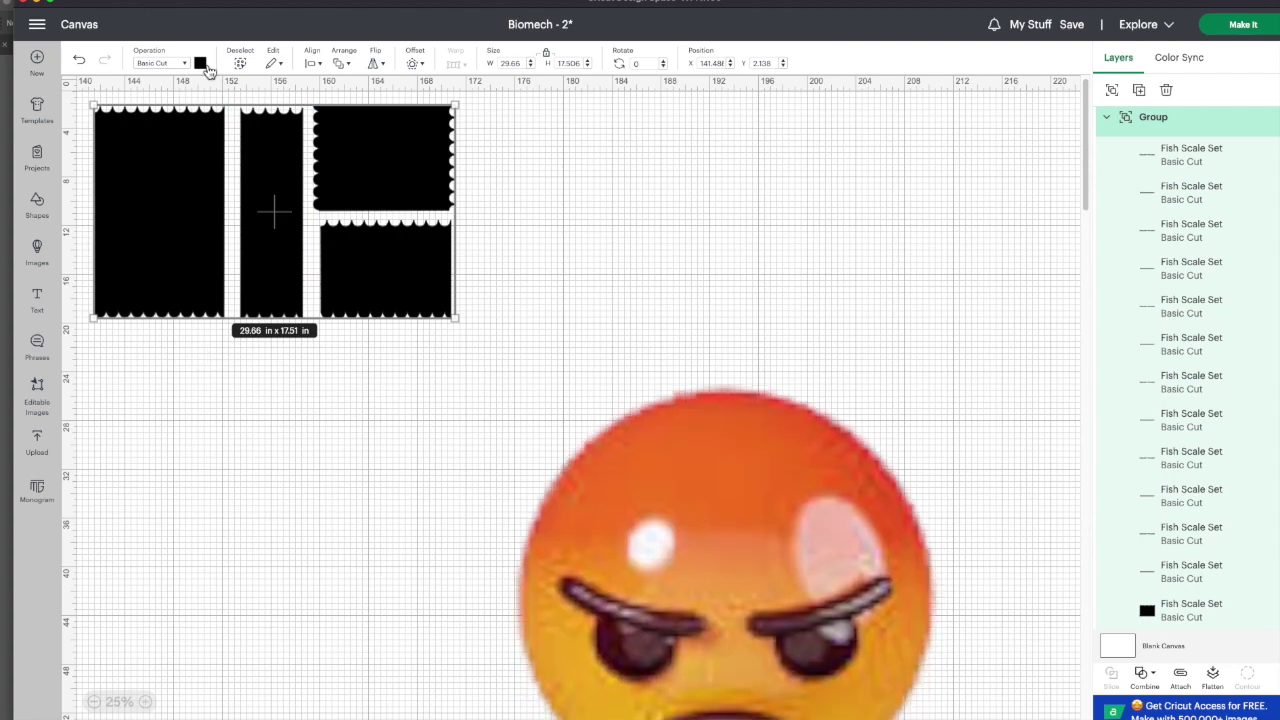
pyautogui.click(200, 62)
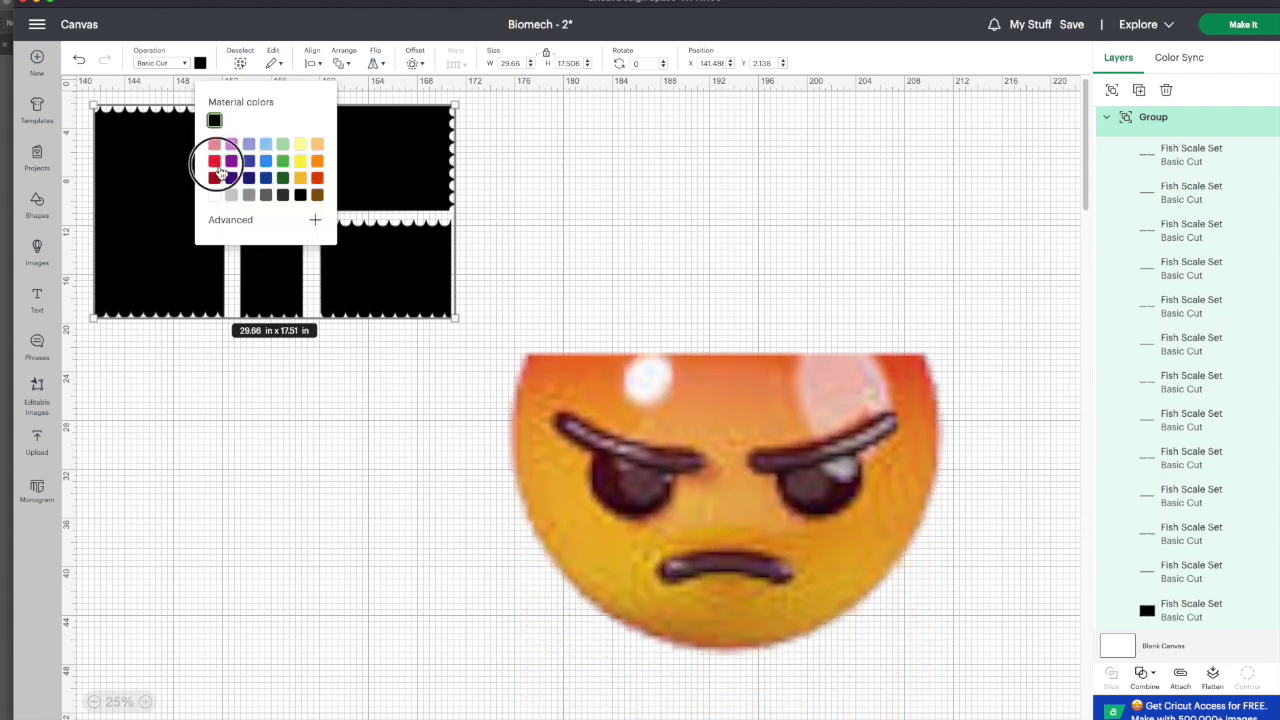
pyautogui.click(216, 164)
pyautogui.click(213, 397)
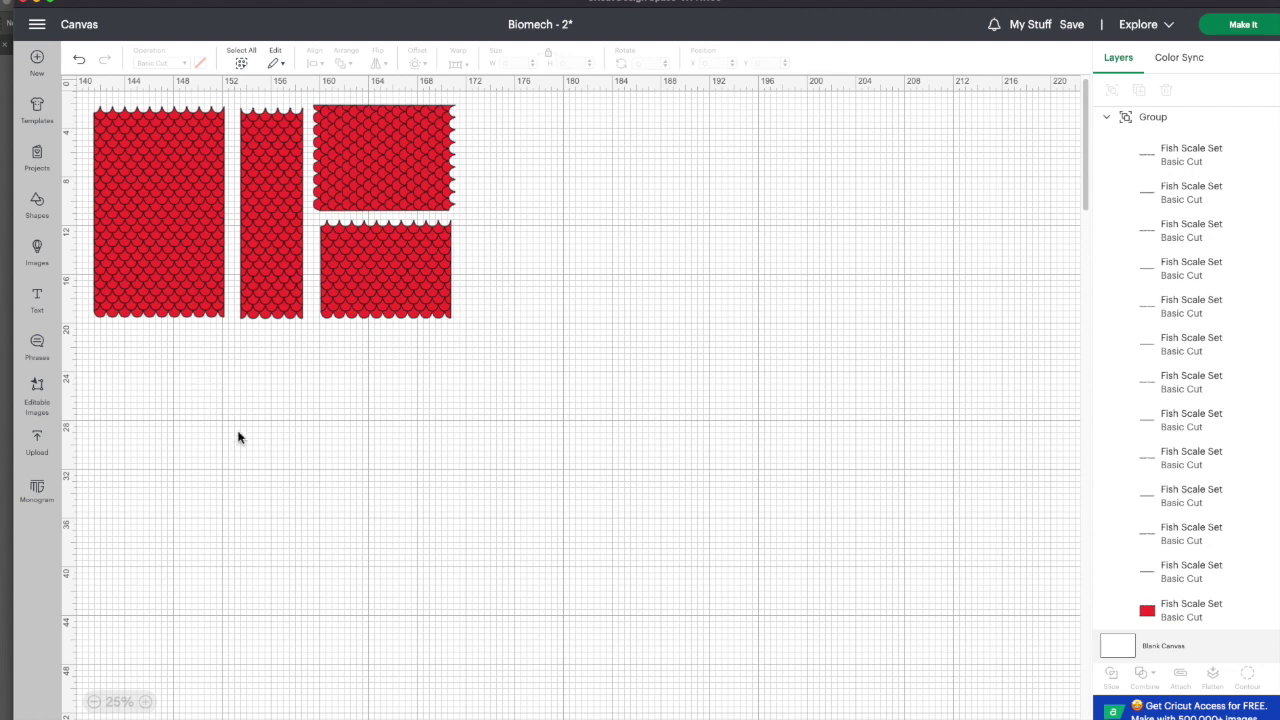
# Select the left fish-scale panel and open Make It mat preparation.
pyautogui.scroll(1, 237, 435)
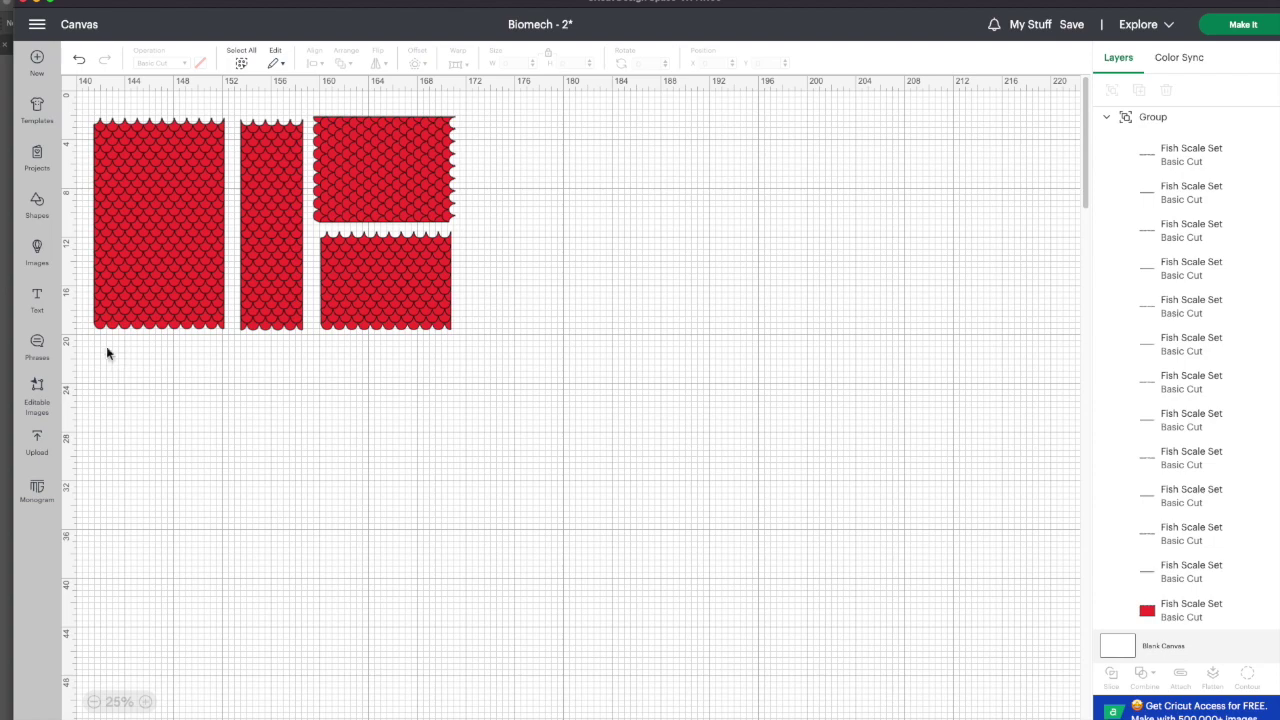
pyautogui.moveTo(103, 366); pyautogui.dragTo(205, 115)
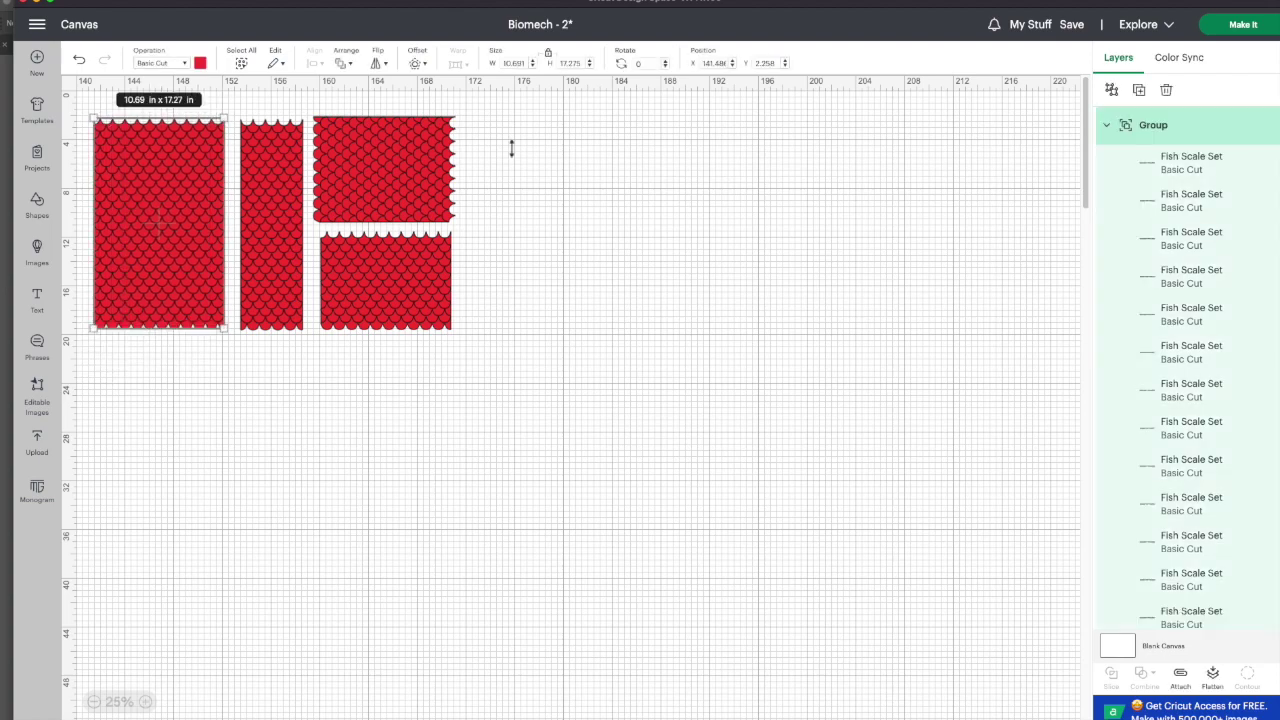
pyautogui.click(1236, 29)
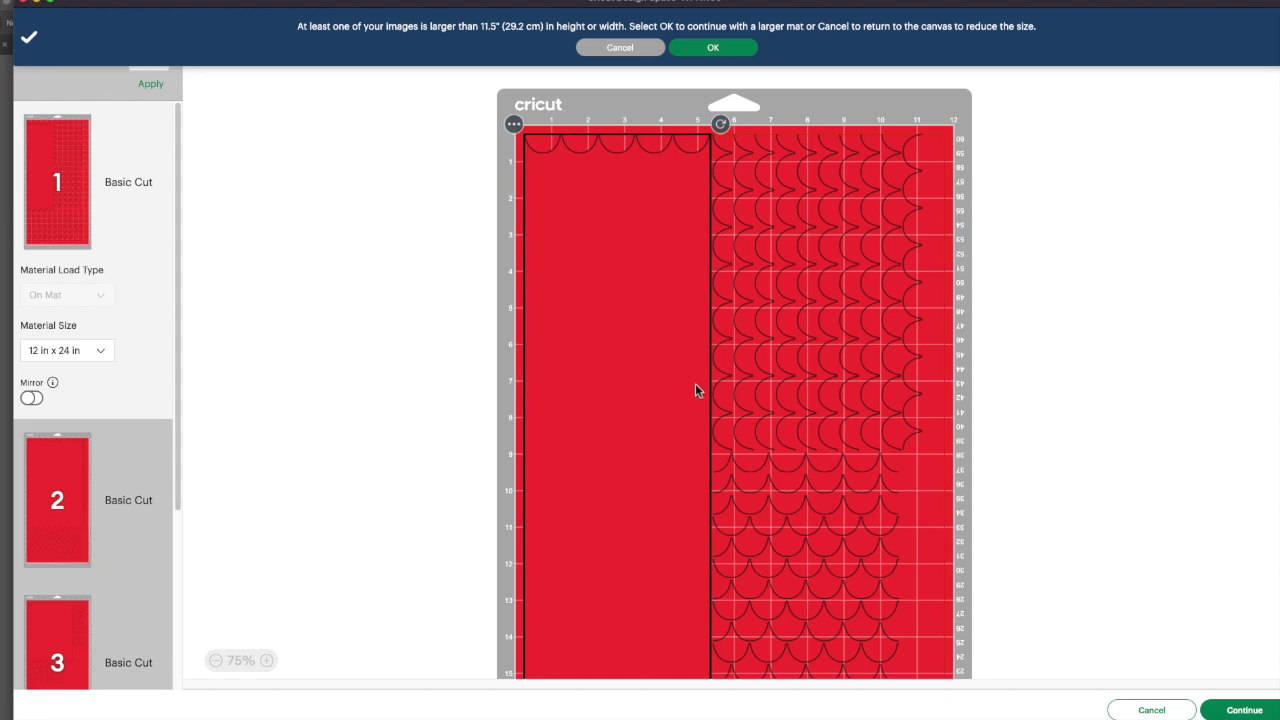
# Scroll through the fish scales split across five mats, then cancel back to the canvas.
pyautogui.scroll(-5, 919, 491)
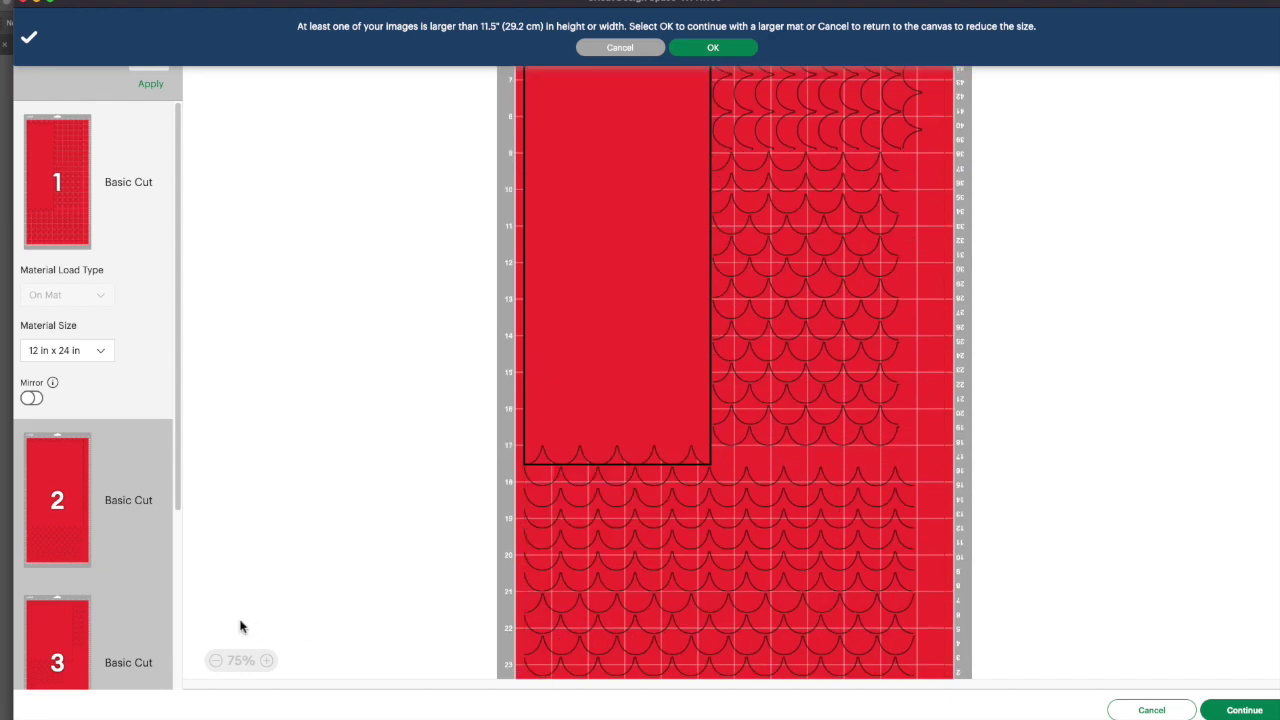
pyautogui.scroll(-5, 60, 600)
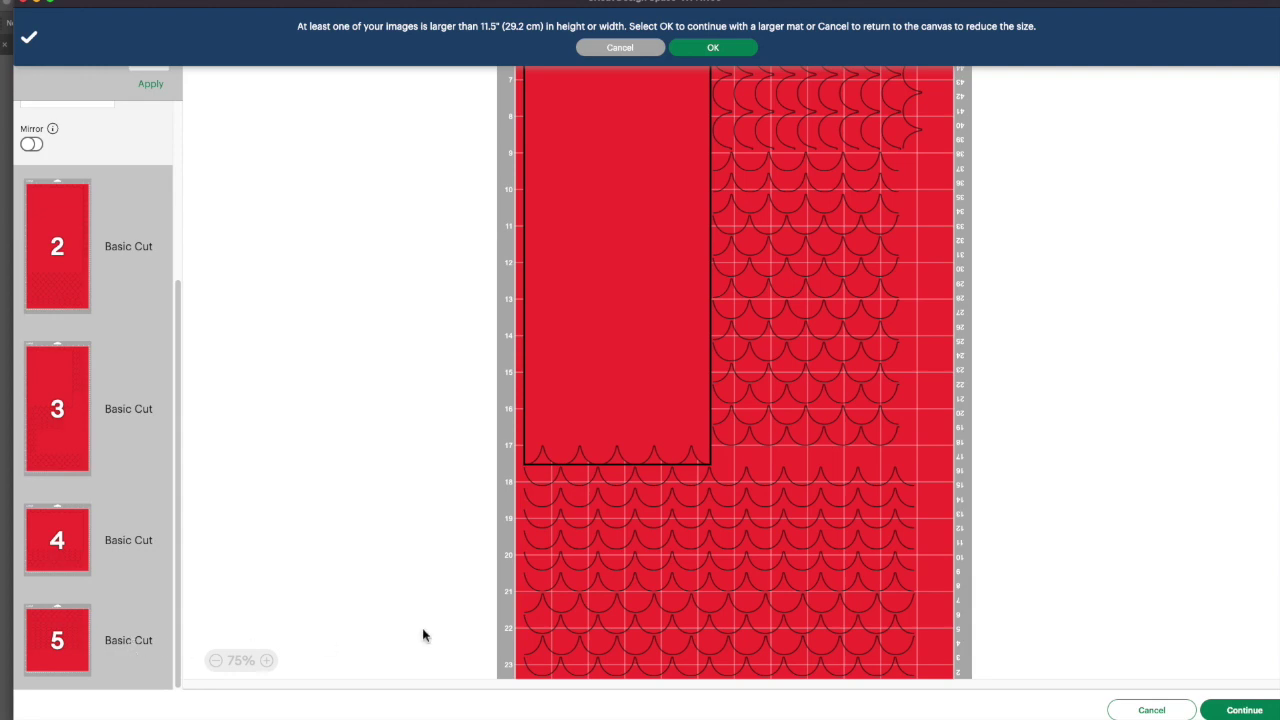
pyautogui.click(1151, 709)
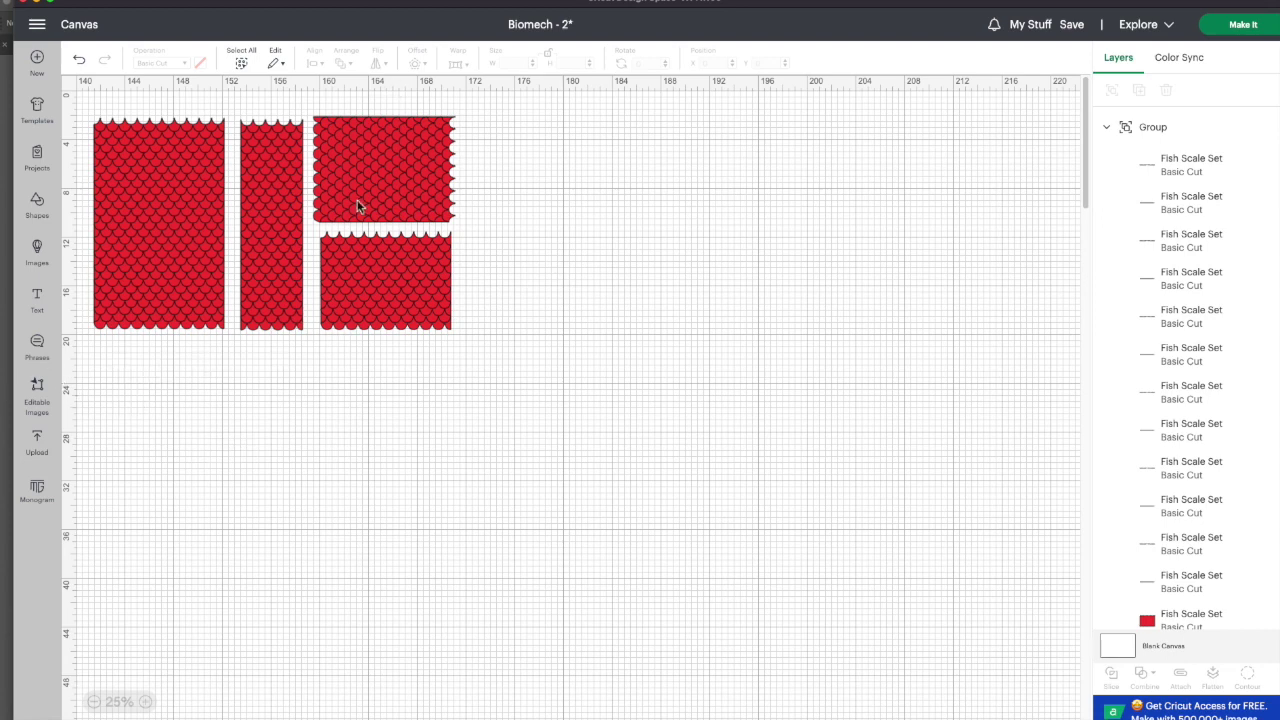
# Delete the three right-hand fish-scale panels and send the remaining left panel to mat preparation.
pyautogui.click(363, 332)
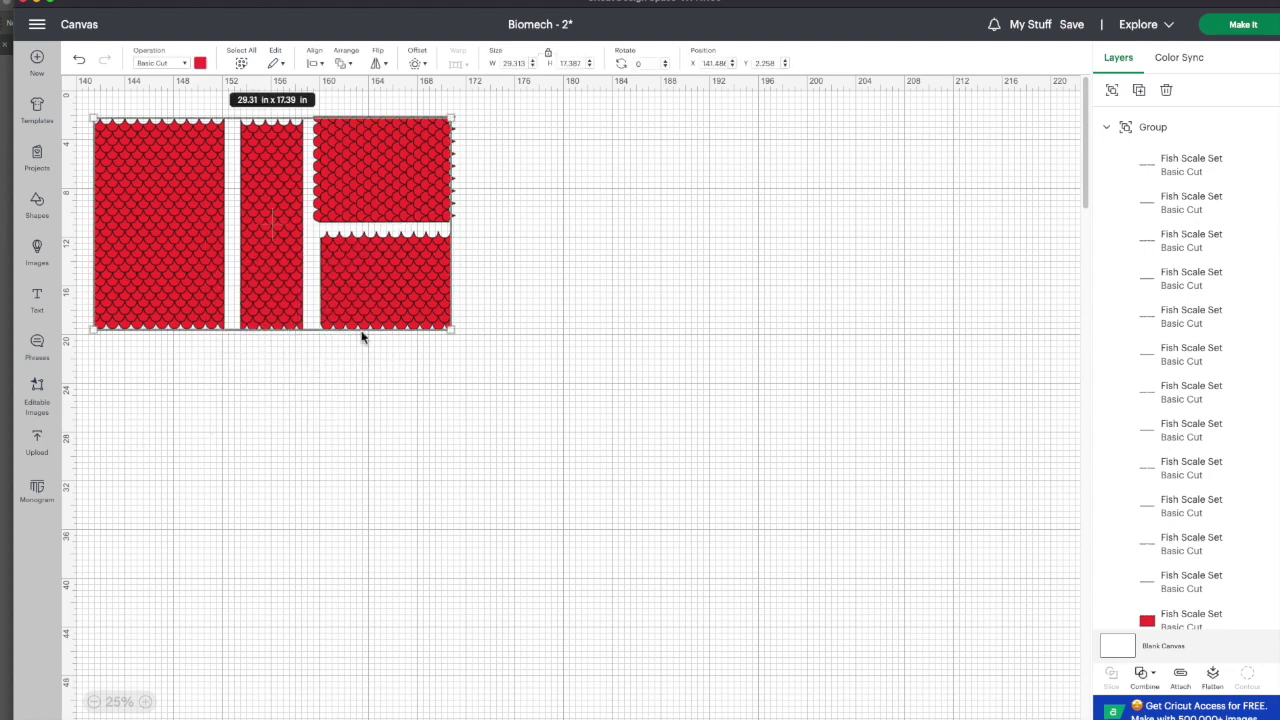
pyautogui.moveTo(280, 356); pyautogui.dragTo(494, 114)
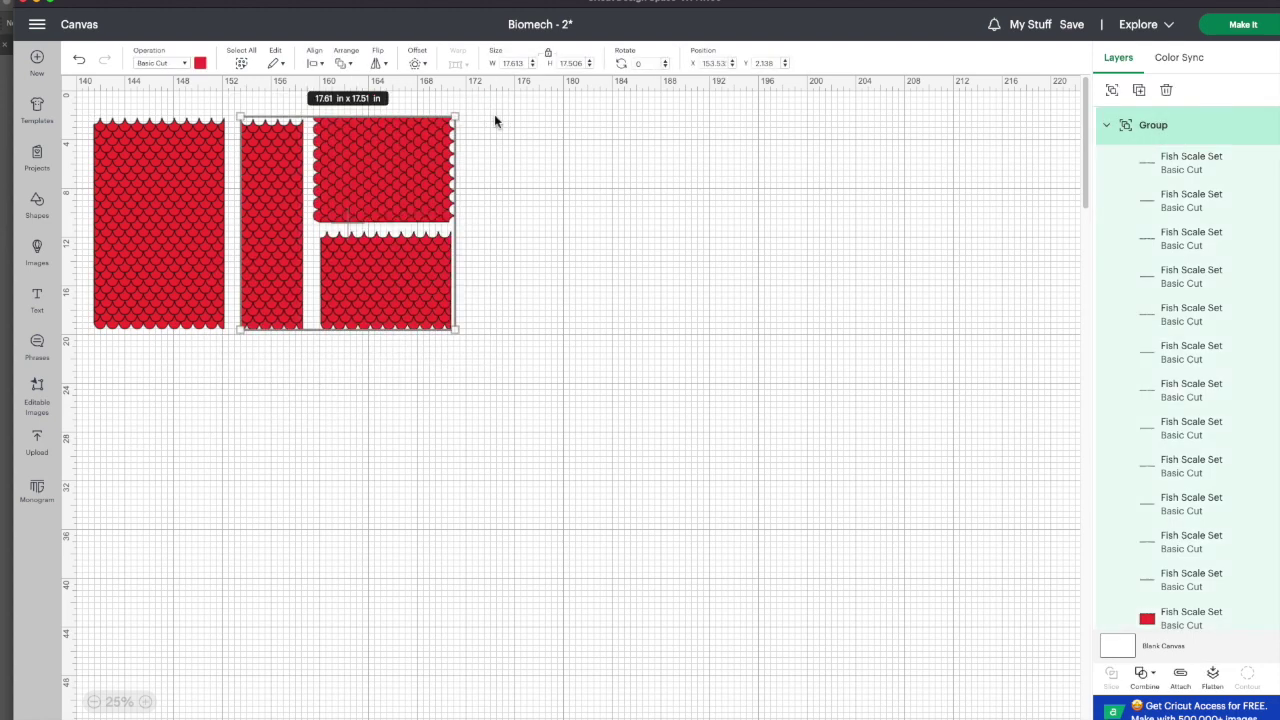
pyautogui.press('Delete')
pyautogui.moveTo(248, 110); pyautogui.dragTo(89, 388)
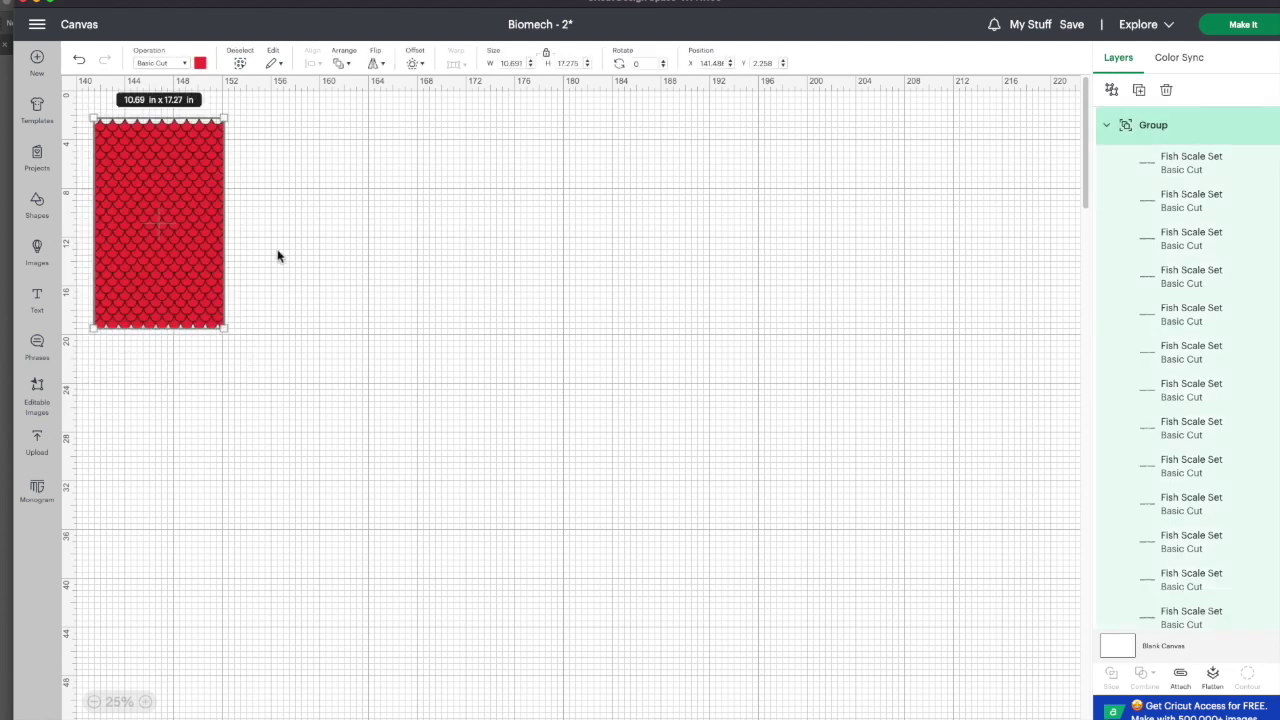
pyautogui.click(1250, 31)
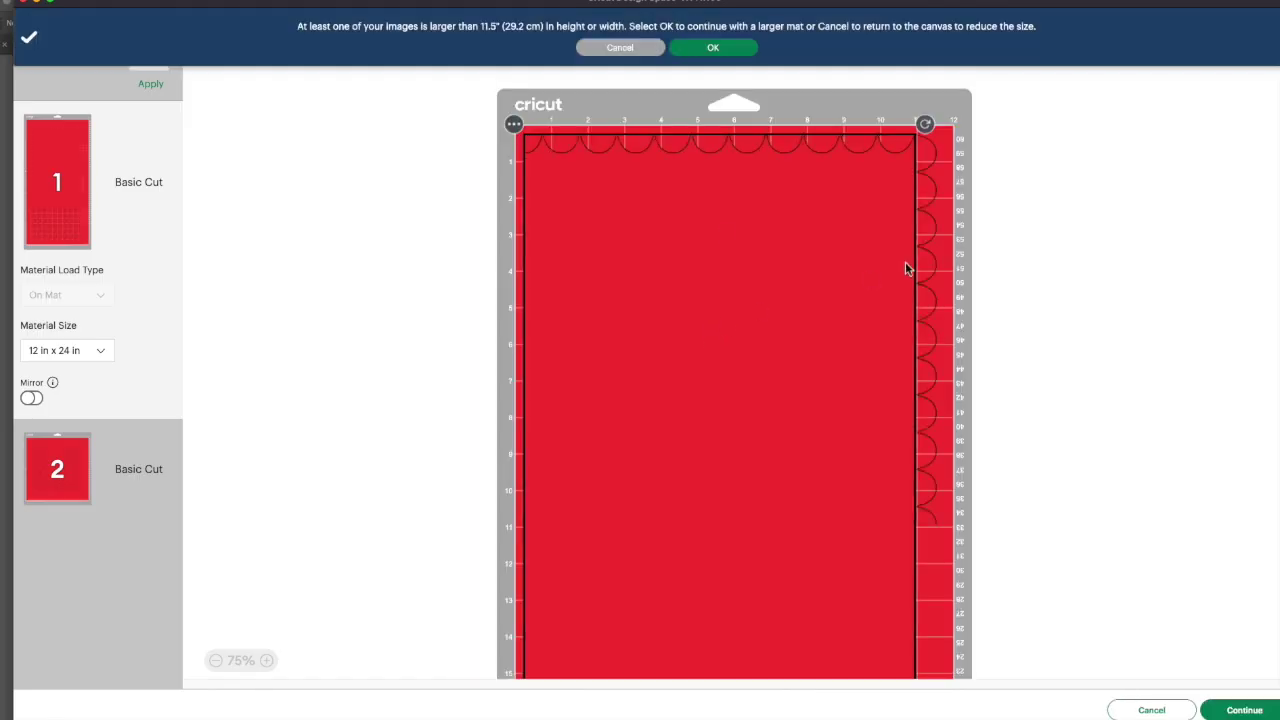
pyautogui.click(55, 488)
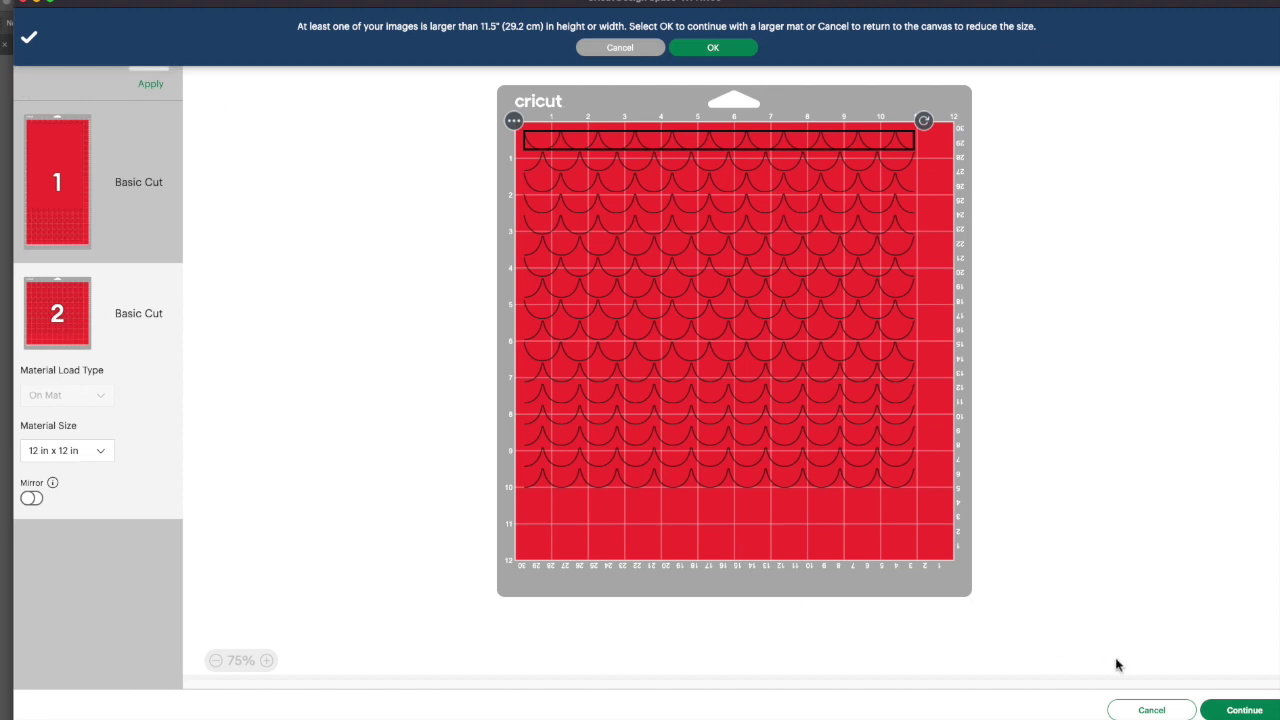
pyautogui.click(1162, 706)
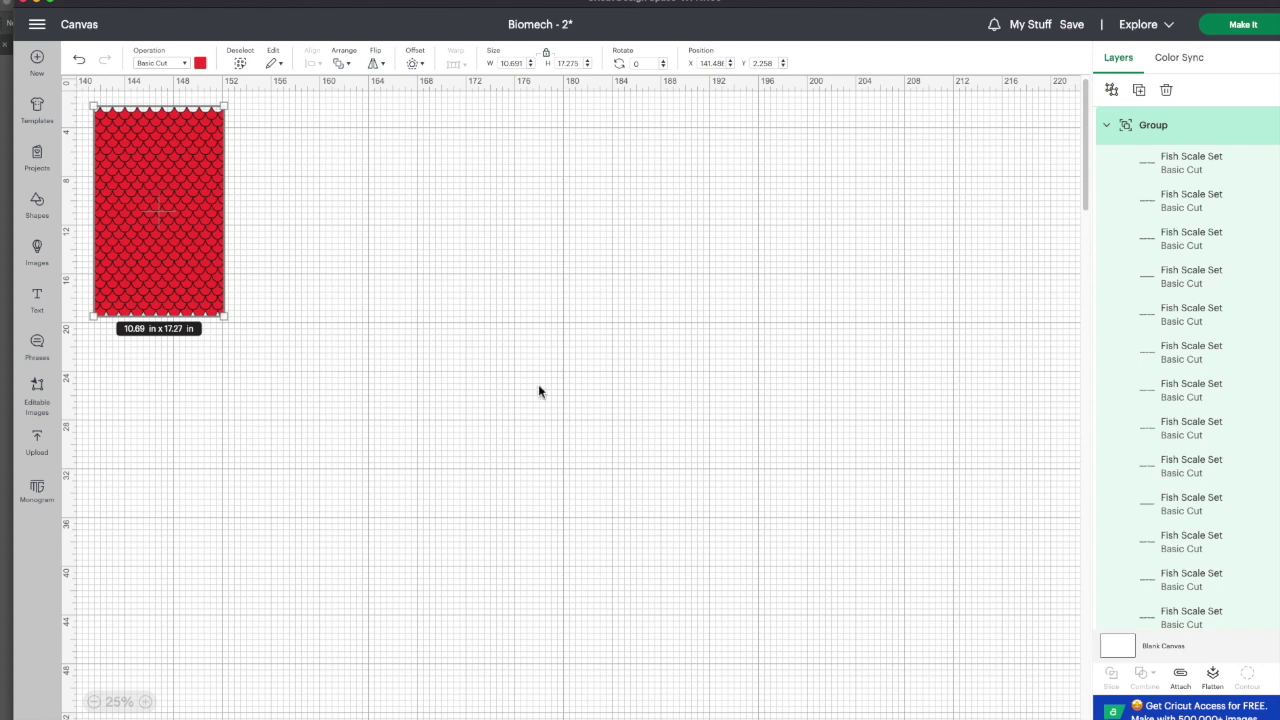
# Attach the fish-scale group's pieces, then reselect the attached design to check it.
pyautogui.click(1181, 676)
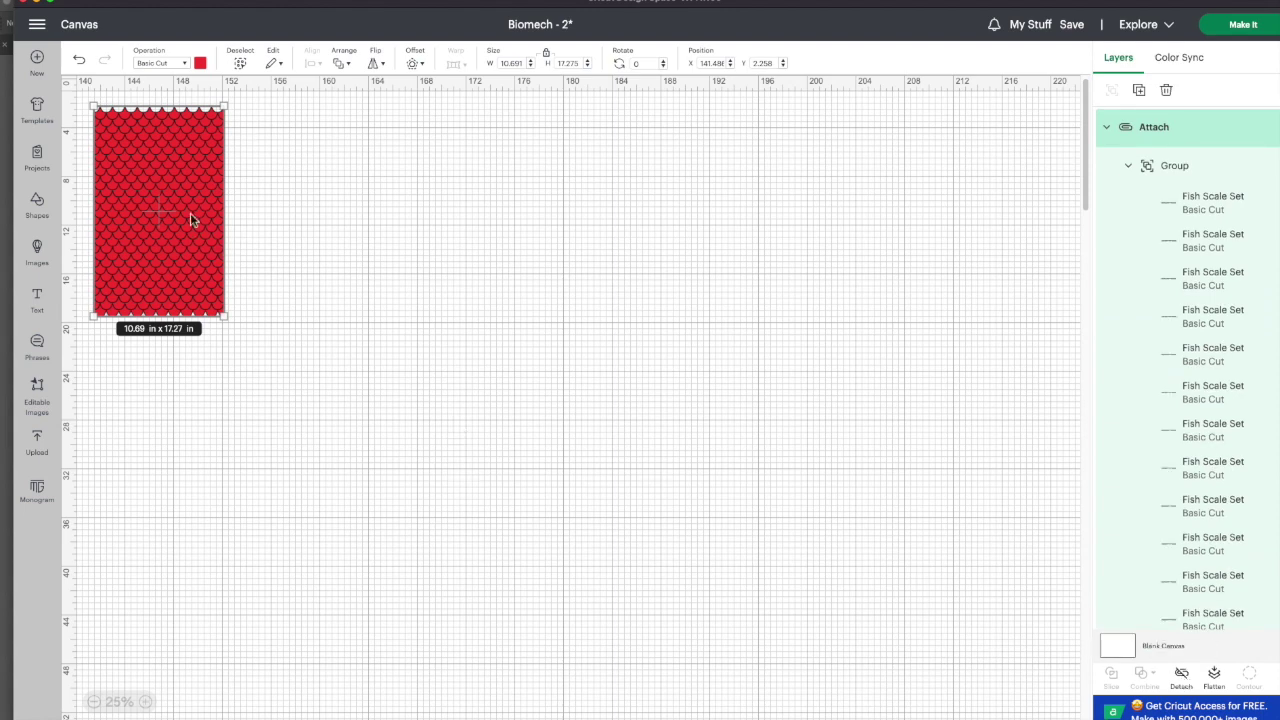
pyautogui.click(281, 247)
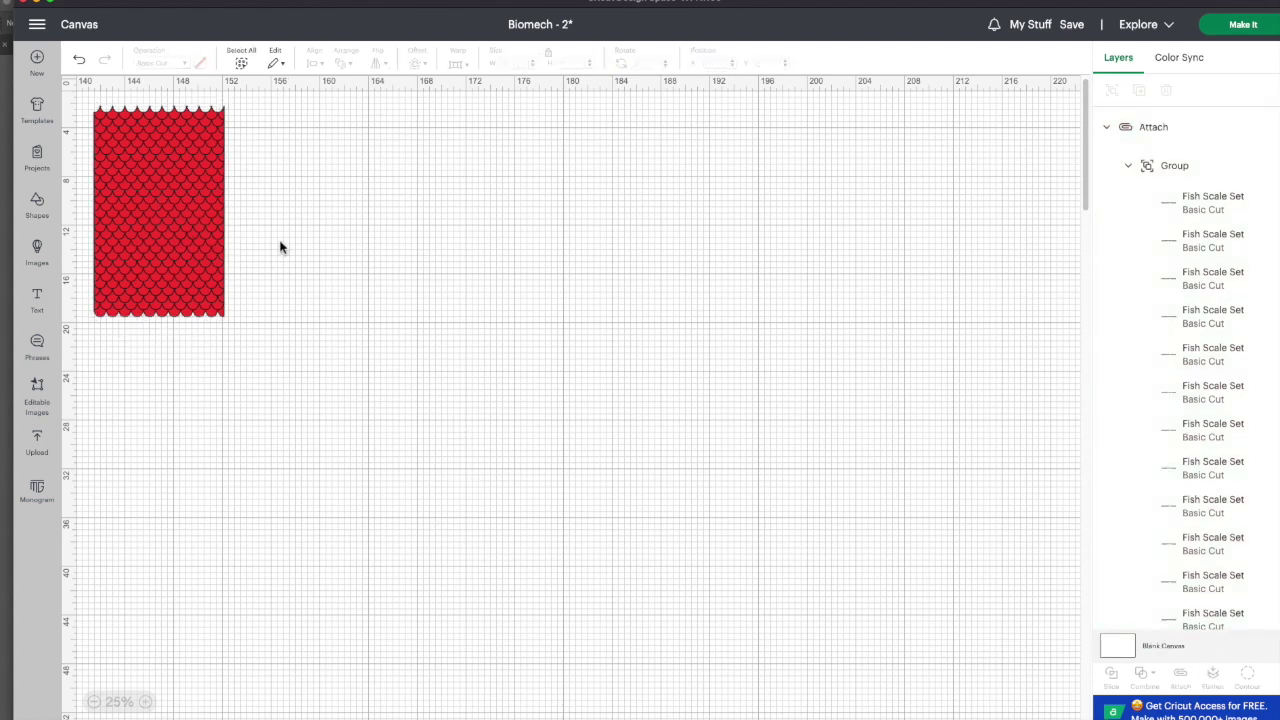
pyautogui.moveTo(275, 328); pyautogui.dragTo(106, 134)
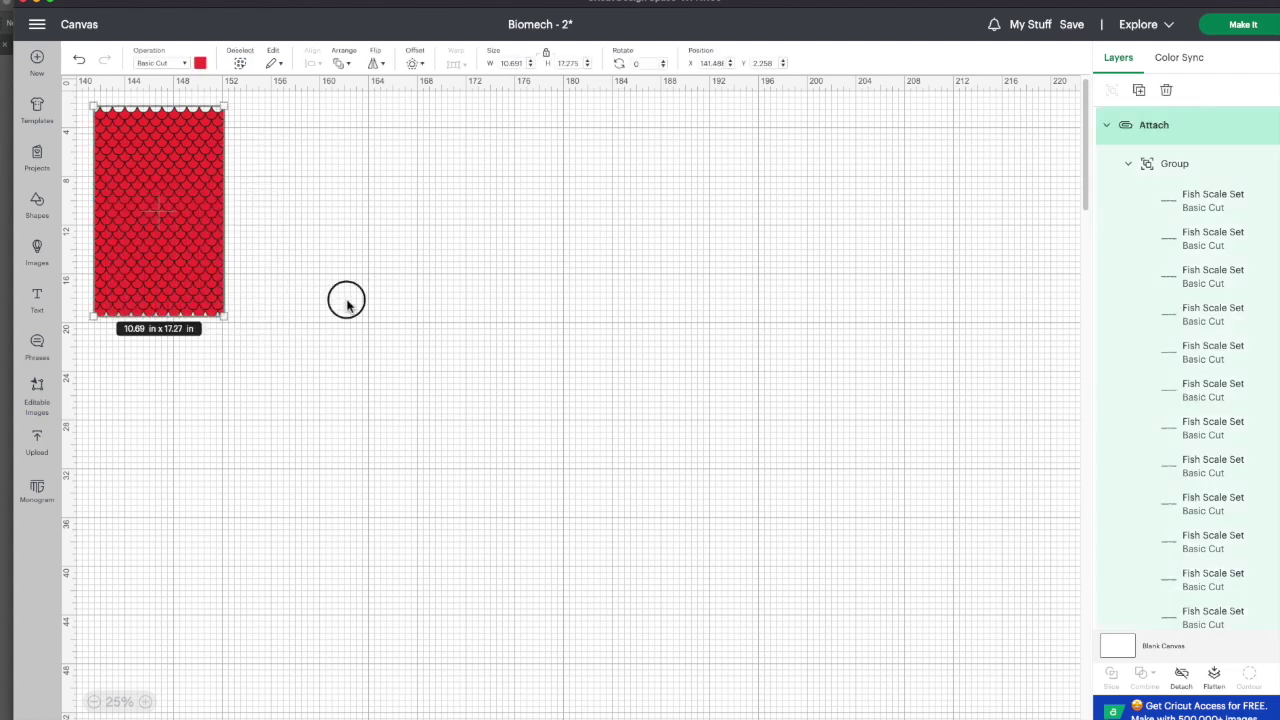
pyautogui.click(346, 302)
pyautogui.click(164, 234)
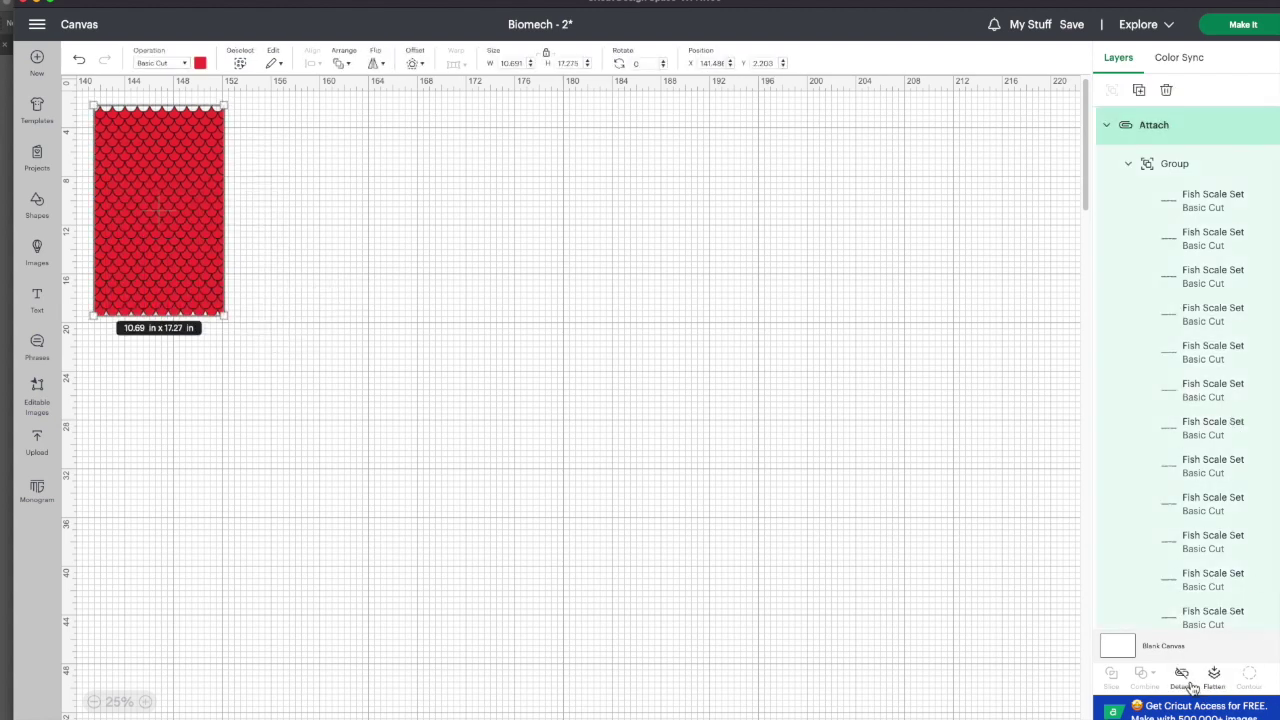
pyautogui.click(1243, 24)
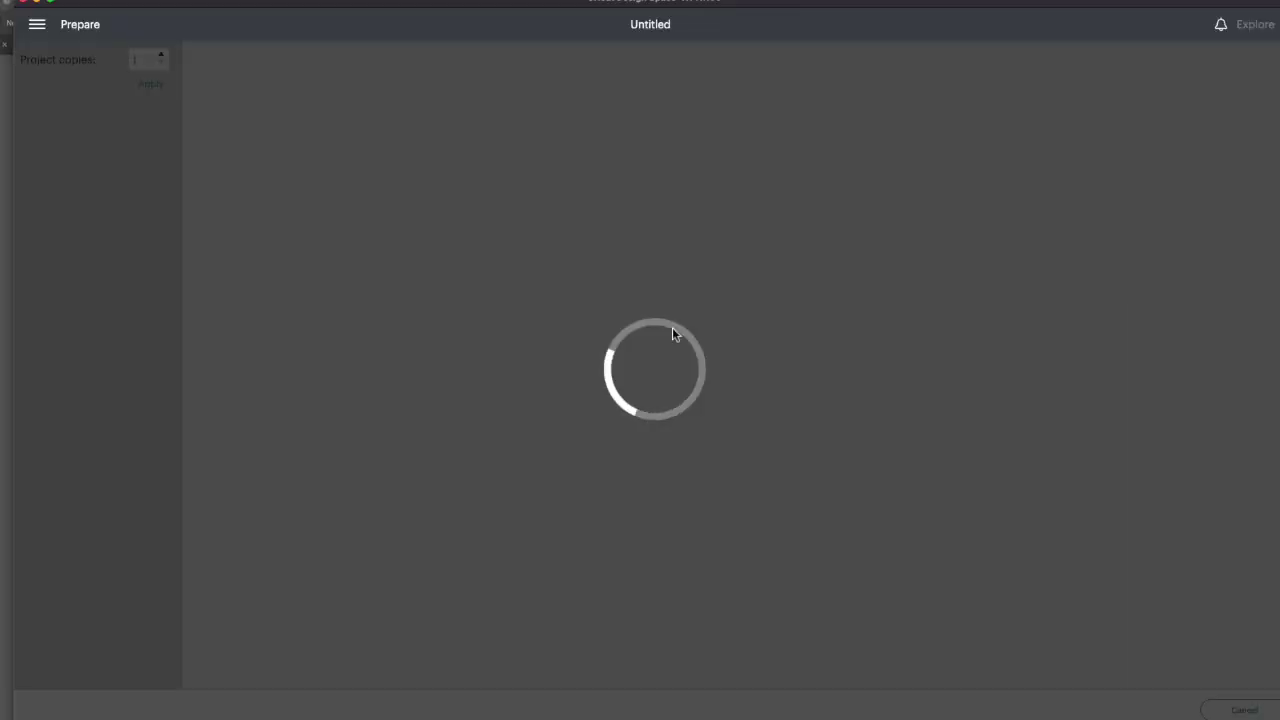
pyautogui.scroll(-1, 680, 377)
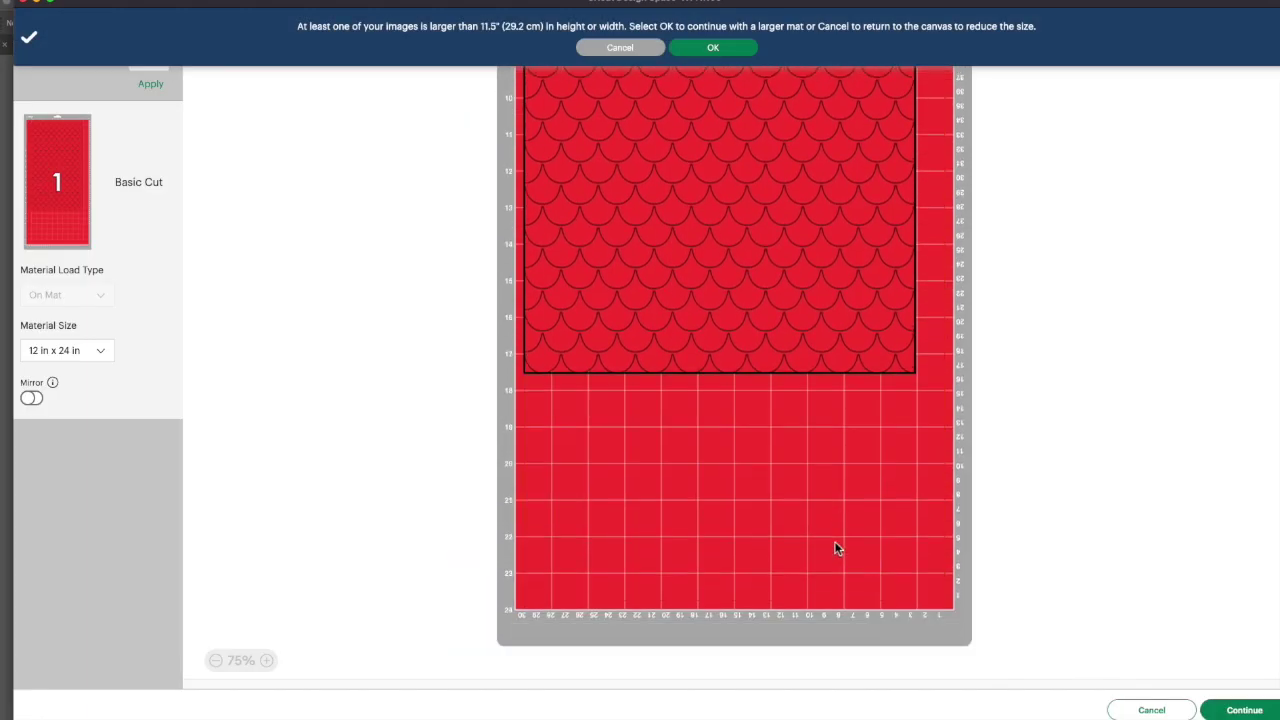
pyautogui.scroll(10, 832, 544)
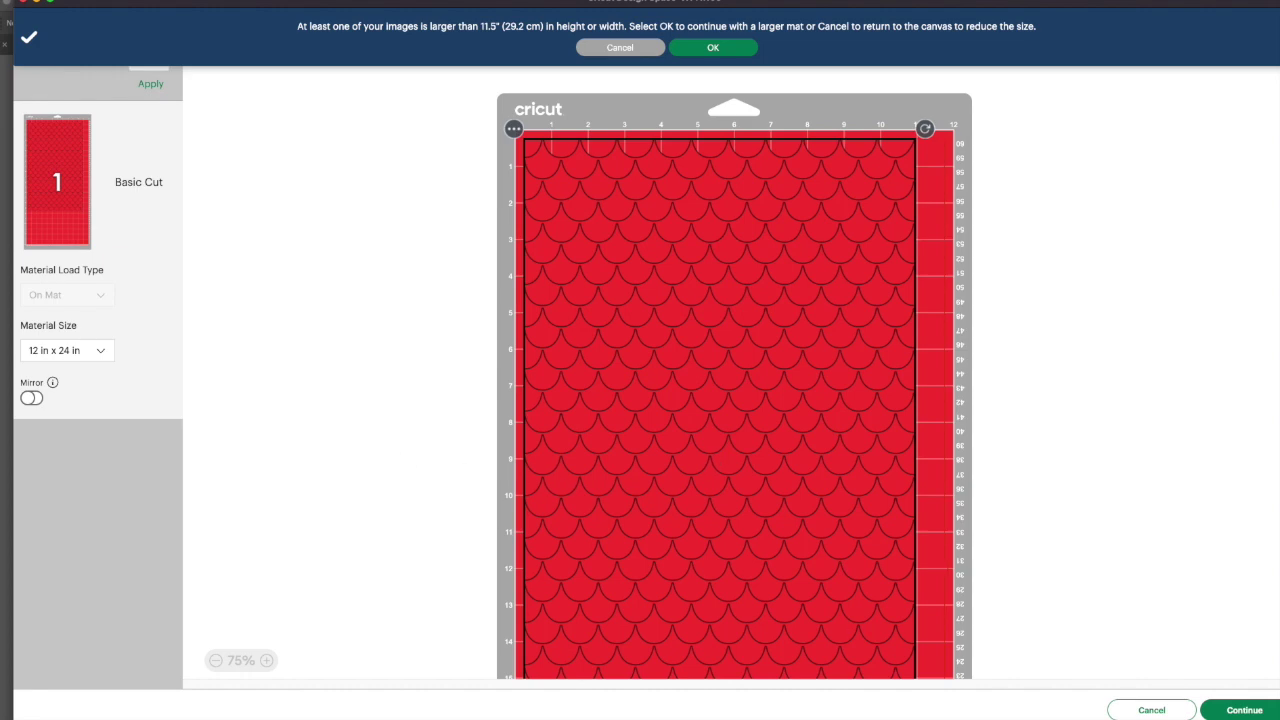
pyautogui.click(1150, 709)
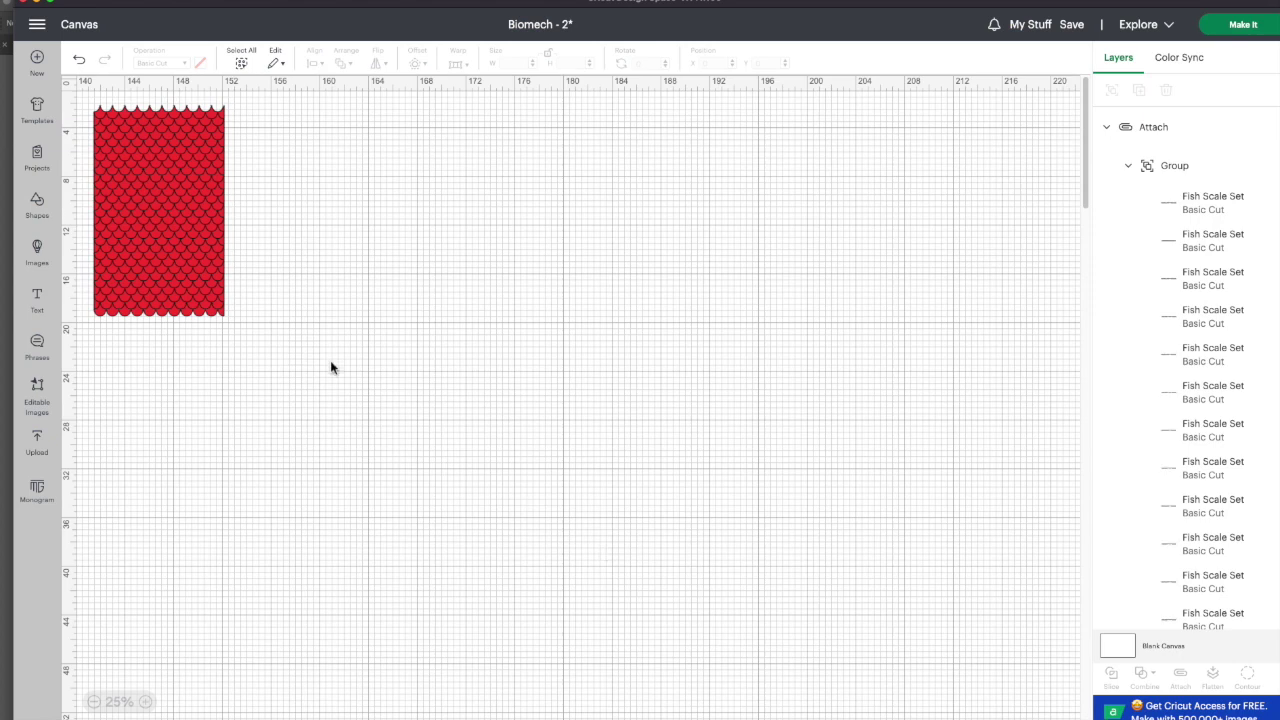
pyautogui.click(37, 455)
# Add the Biomech skull upload to the canvas and move it right of the fish-scale panel.
pyautogui.click(160, 415)
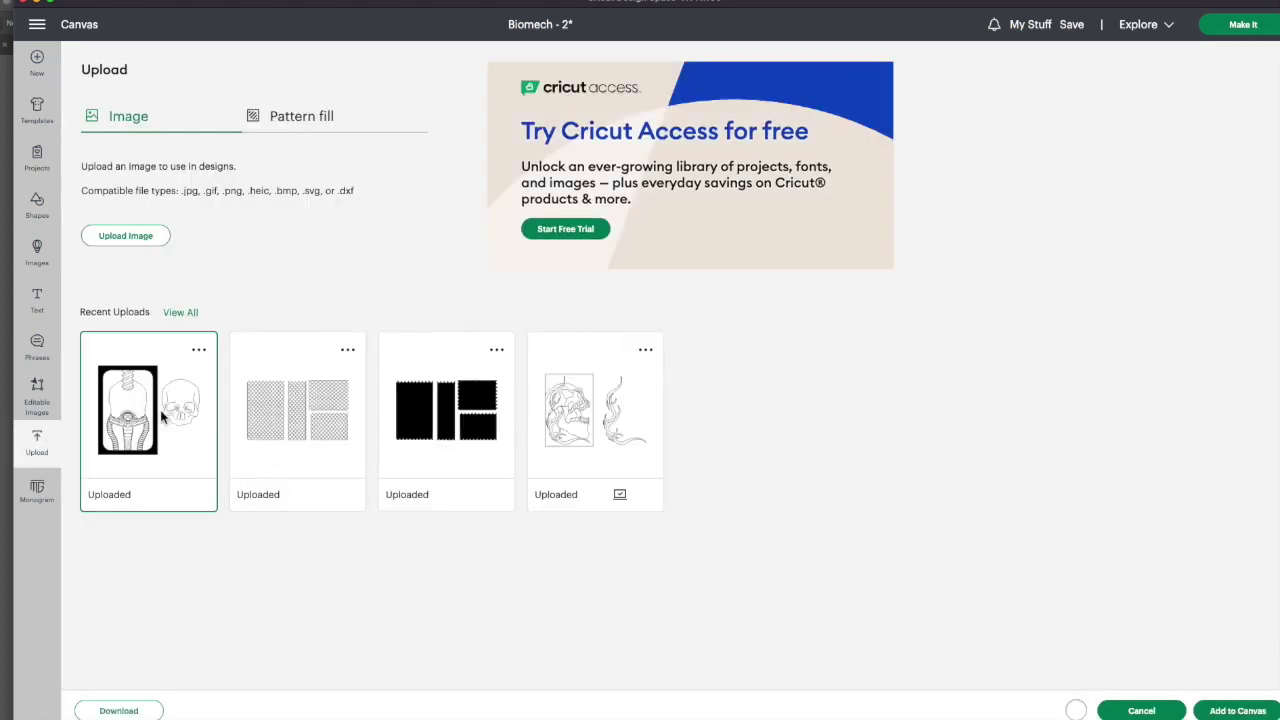
pyautogui.click(1226, 710)
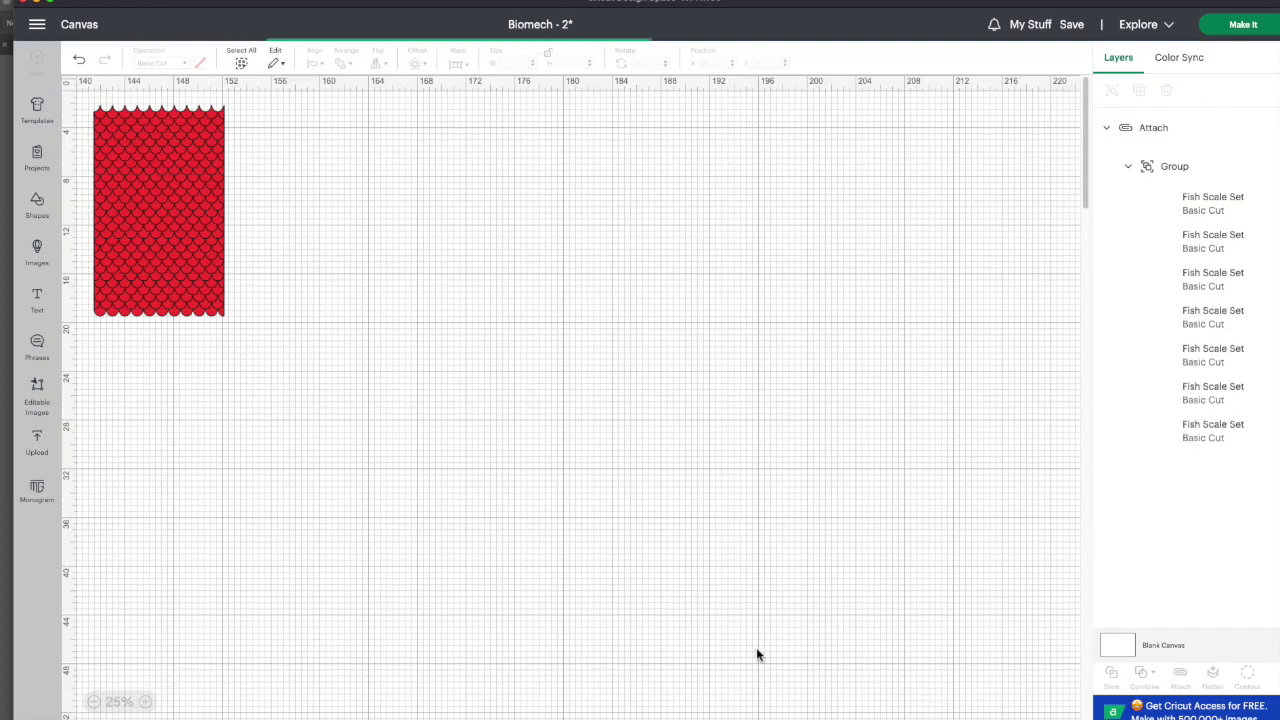
pyautogui.moveTo(272, 201); pyautogui.dragTo(434, 226)
pyautogui.click(303, 349)
pyautogui.click(305, 248)
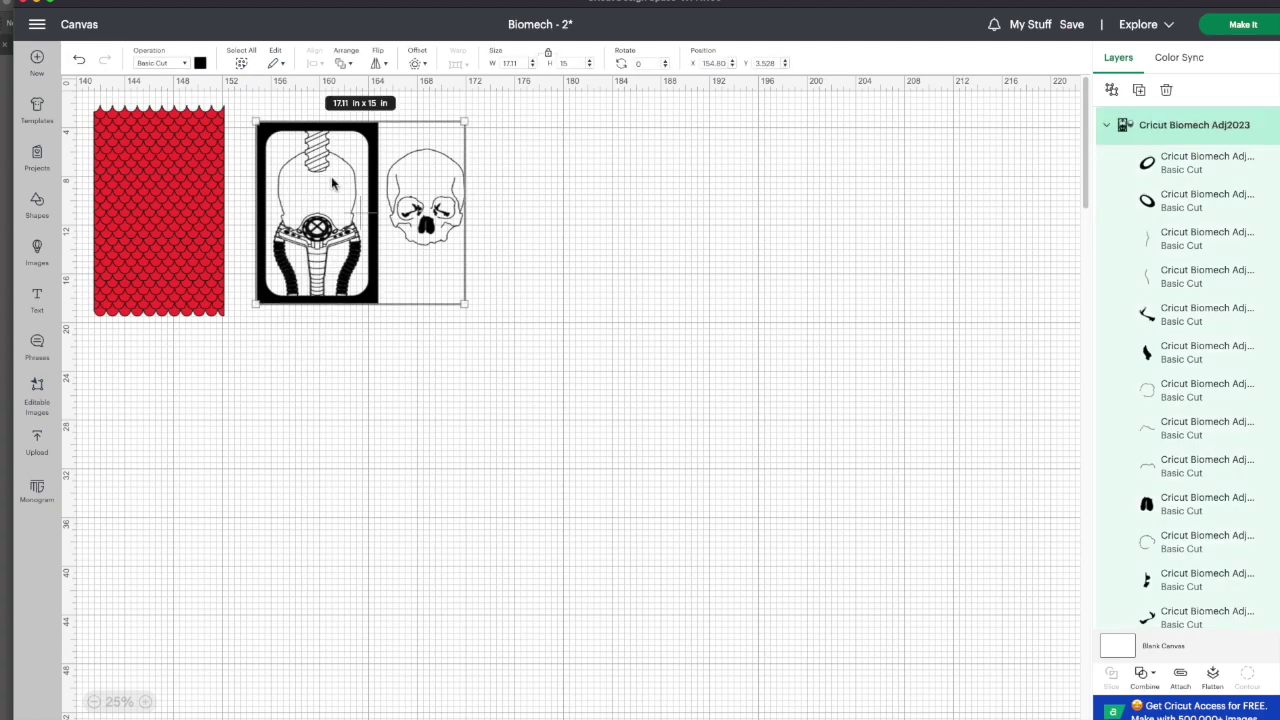
# Preview the project in mat preparation, cancel back, and select the red fish-scale panel.
pyautogui.click(1240, 25)
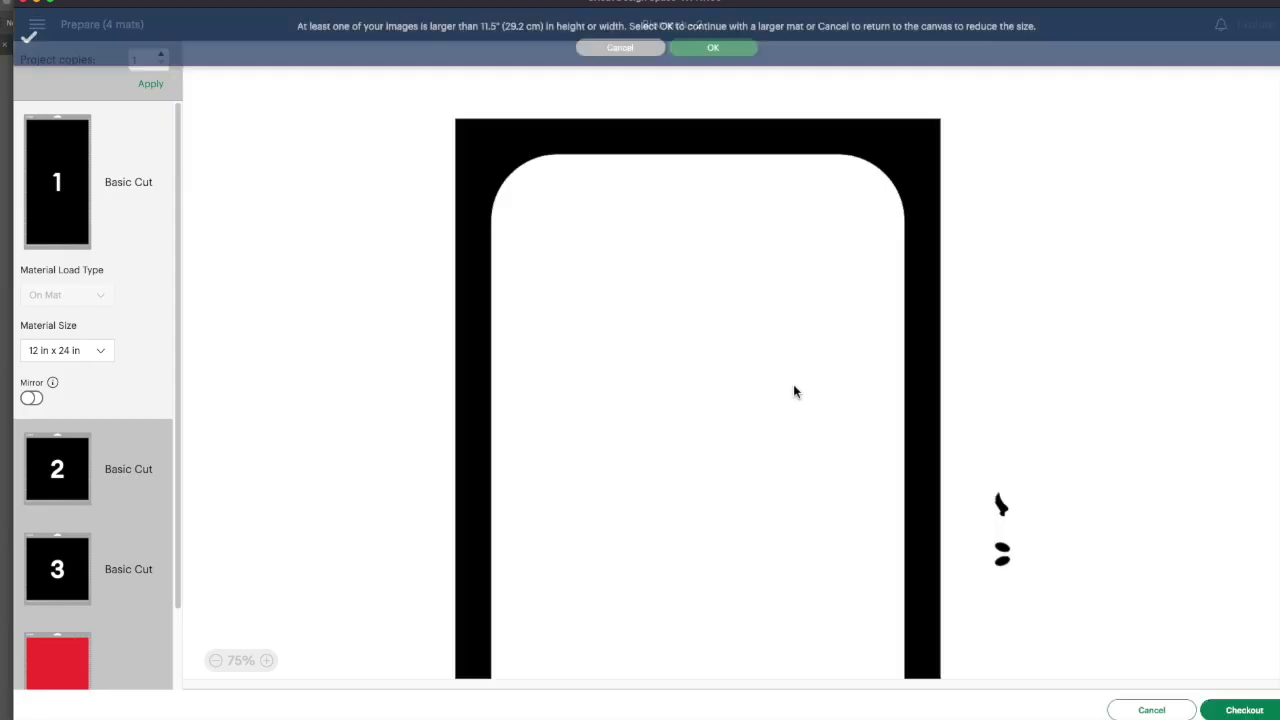
pyautogui.click(1153, 710)
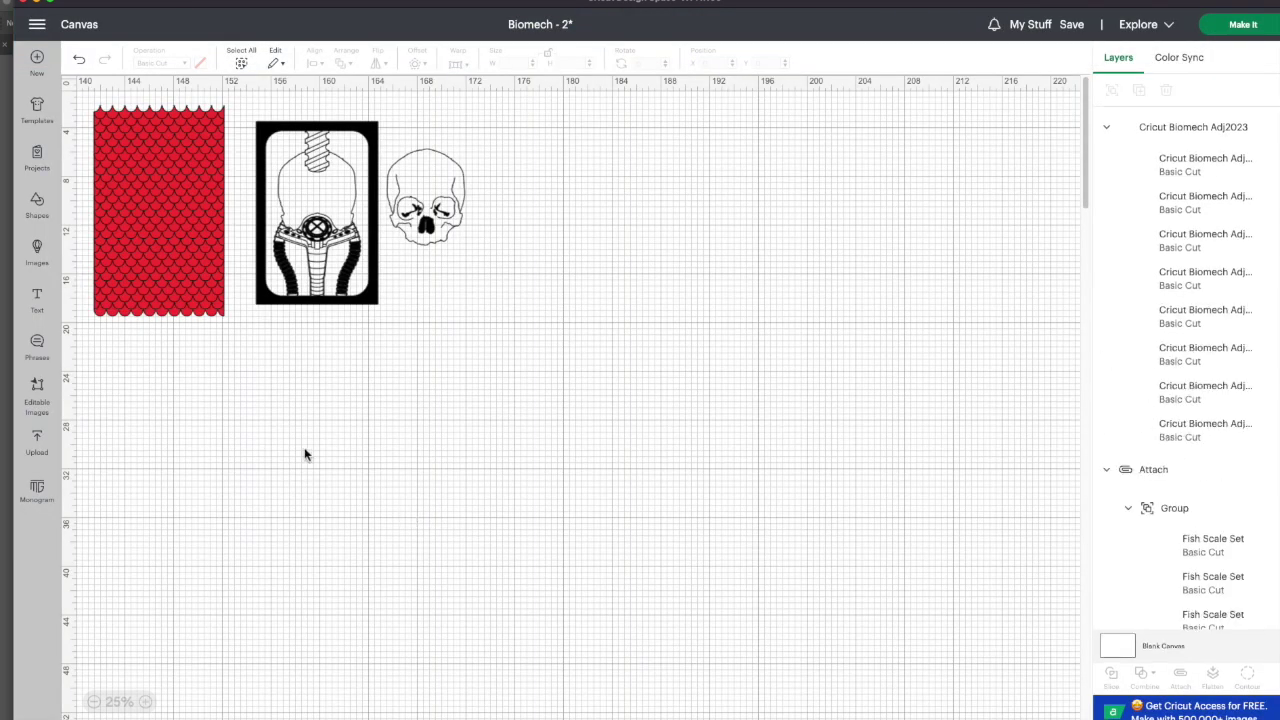
pyautogui.click(136, 302)
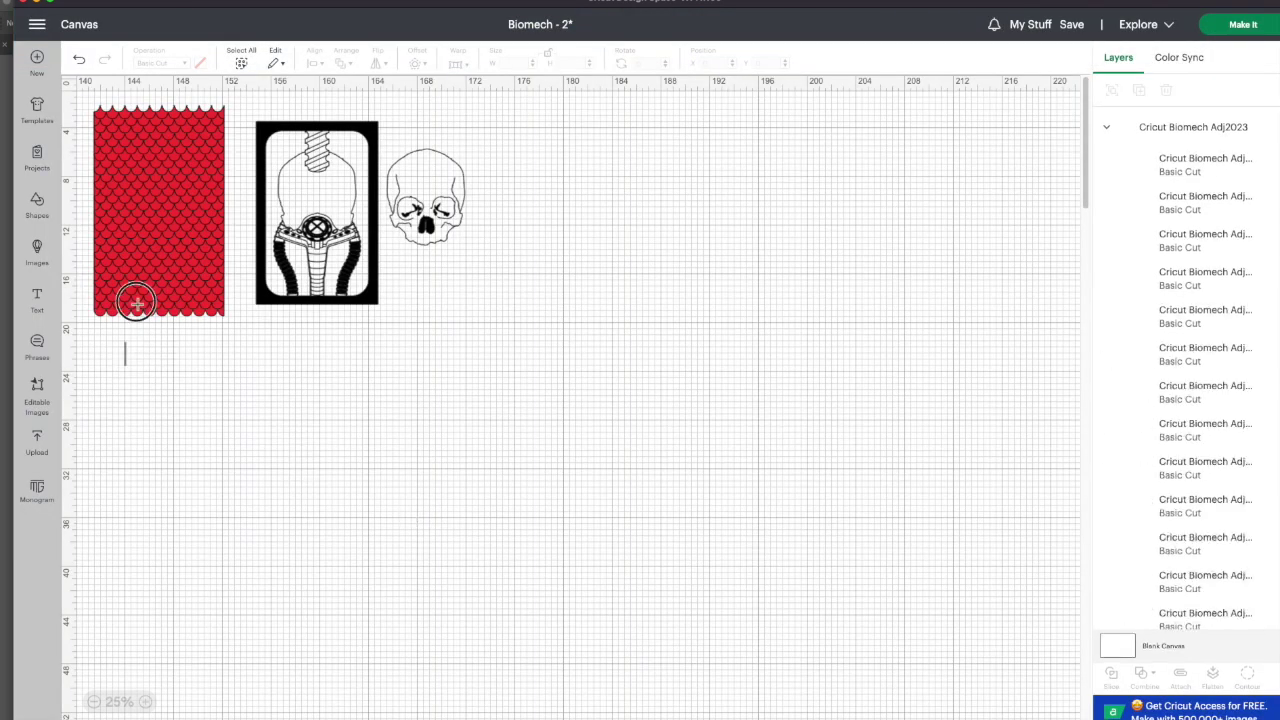
# Delete the red fish-scale panel and move both Biomech designs to the canvas top-left.
pyautogui.press('Delete')
pyautogui.moveTo(206, 325); pyautogui.dragTo(484, 116)
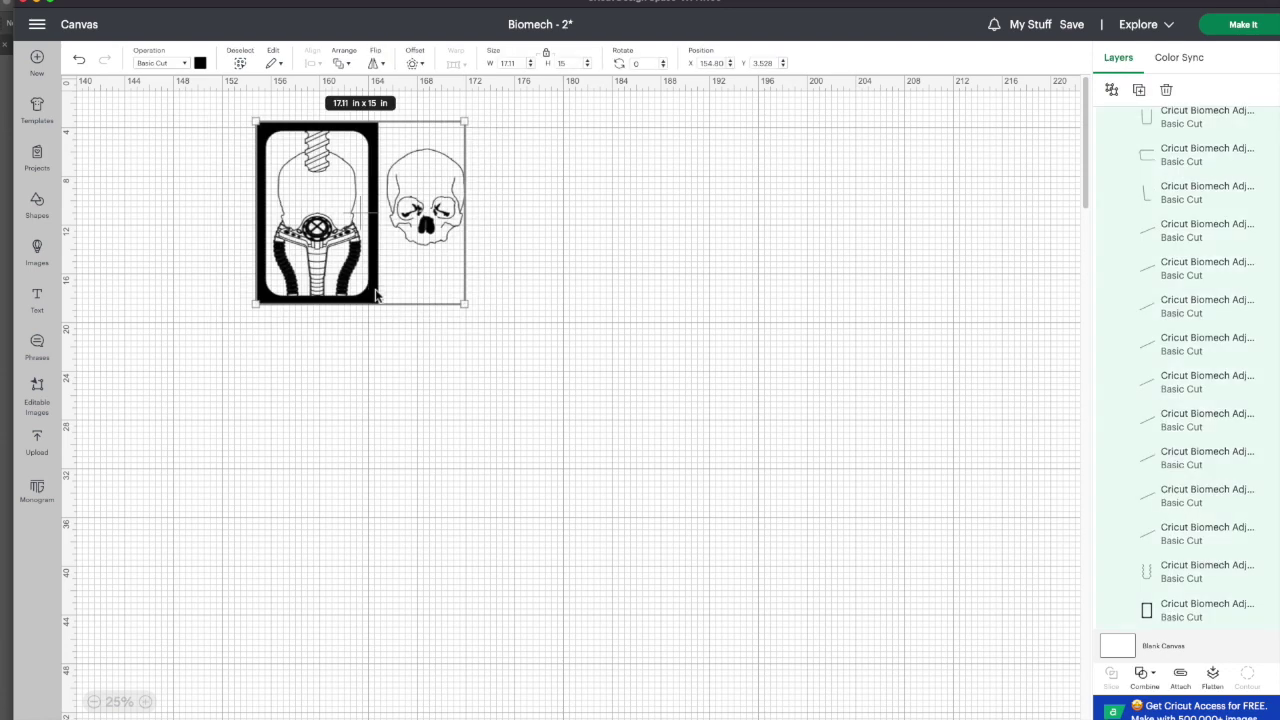
pyautogui.click(206, 283)
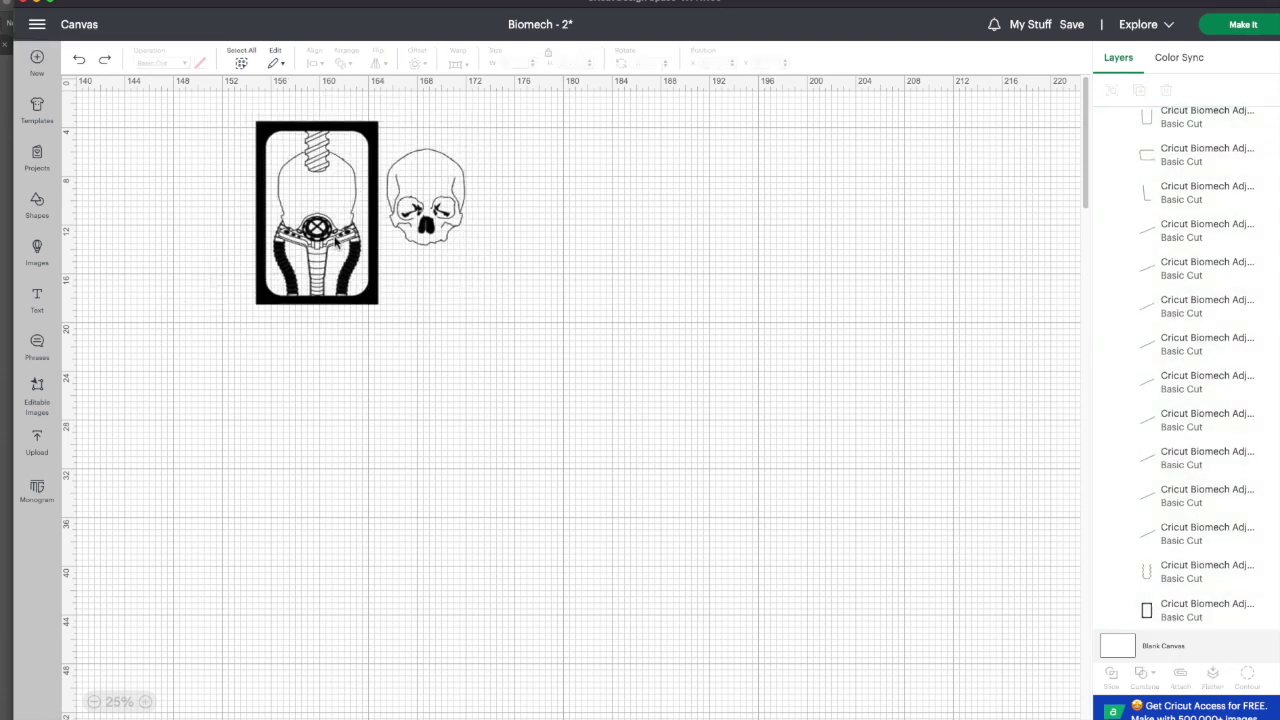
pyautogui.moveTo(336, 240); pyautogui.dragTo(174, 216)
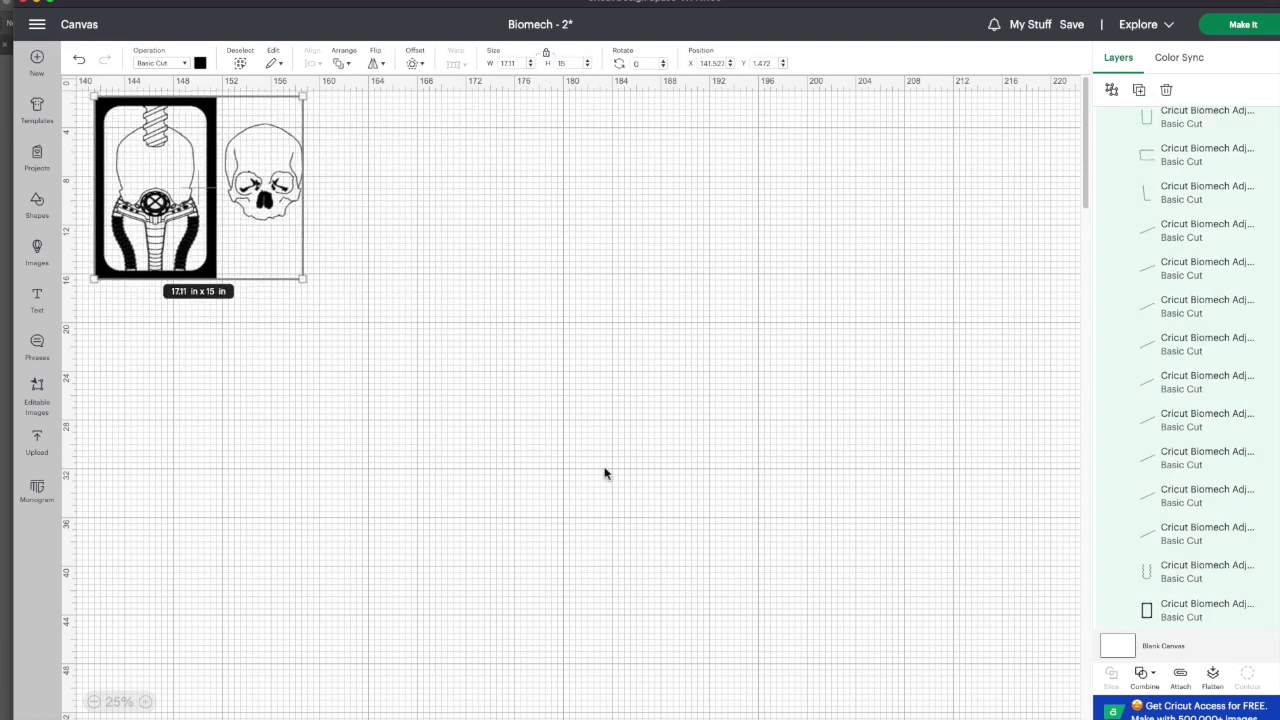
# Attach card and skull, try Make It, dismiss the Images Too Large warning, and undo the attach.
pyautogui.click(1180, 677)
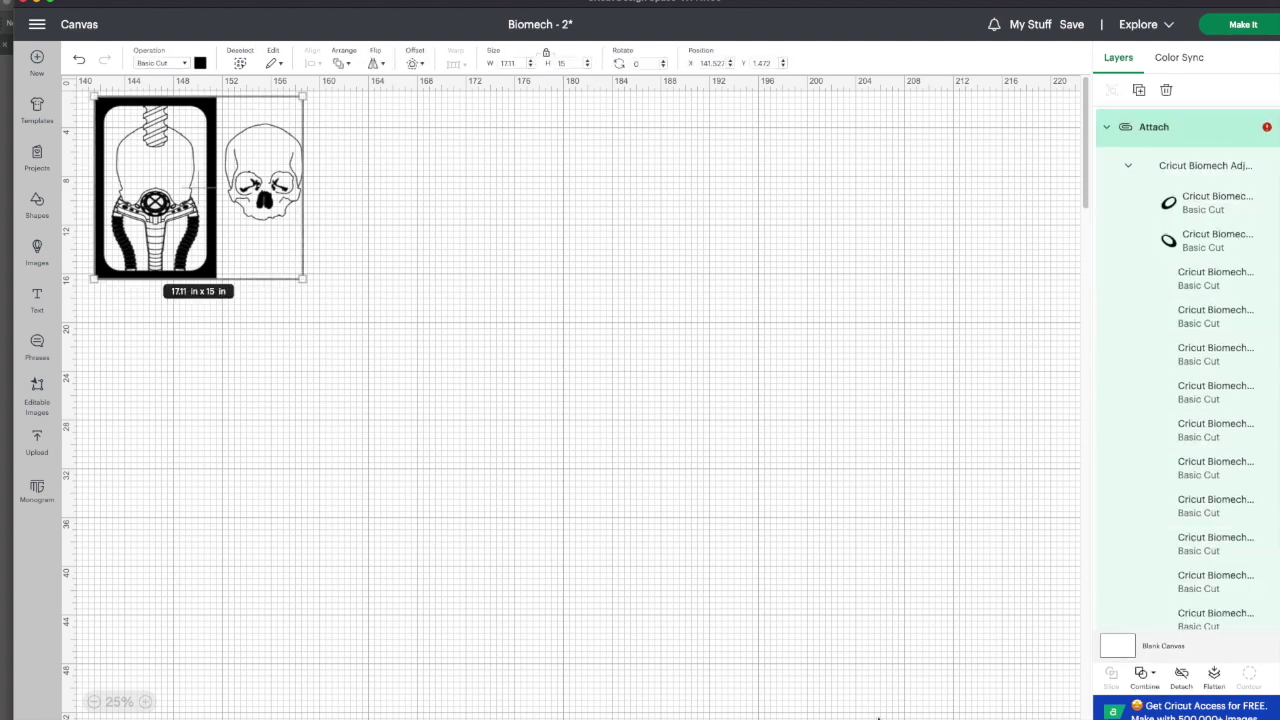
pyautogui.moveTo(362, 358); pyautogui.dragTo(80, 120)
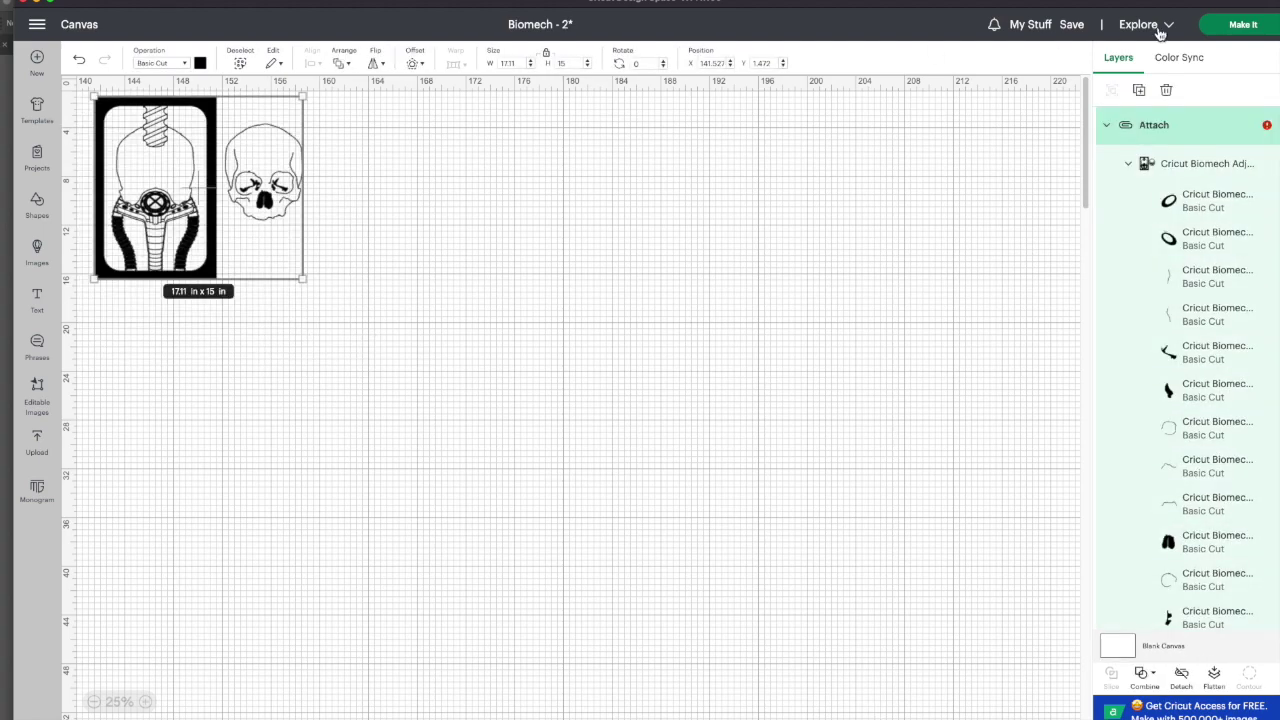
pyautogui.click(1251, 32)
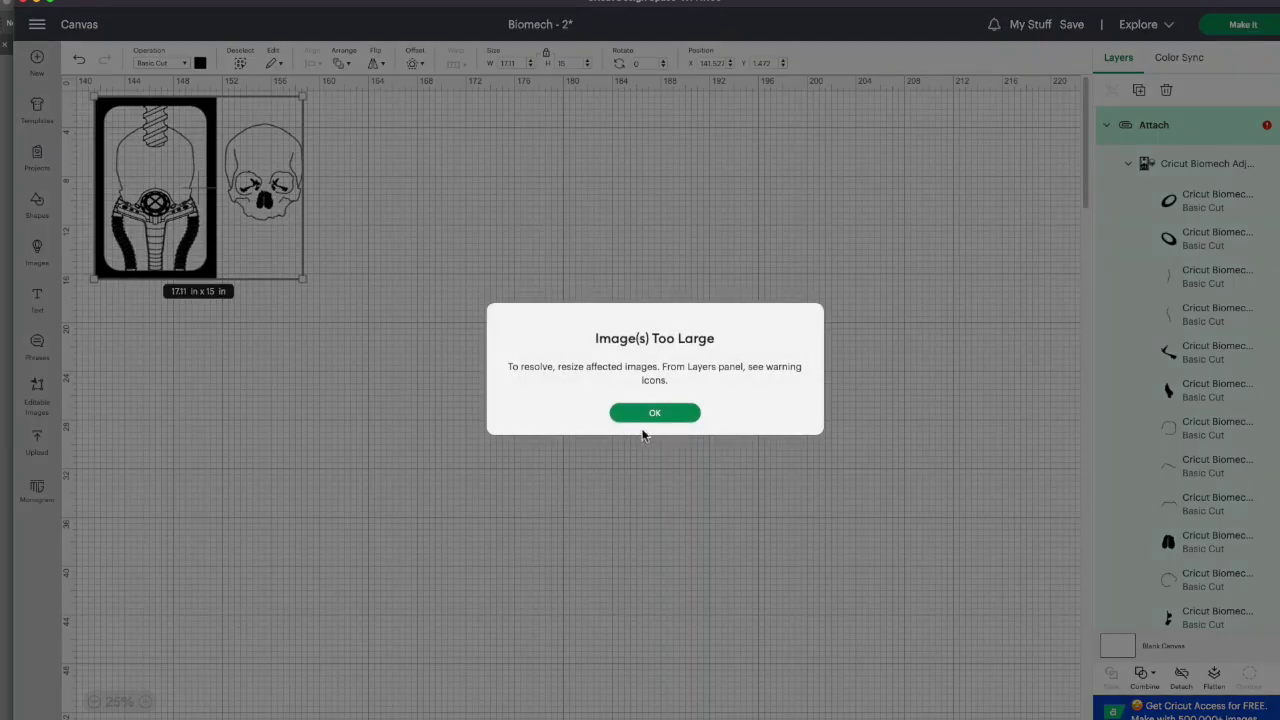
pyautogui.click(654, 414)
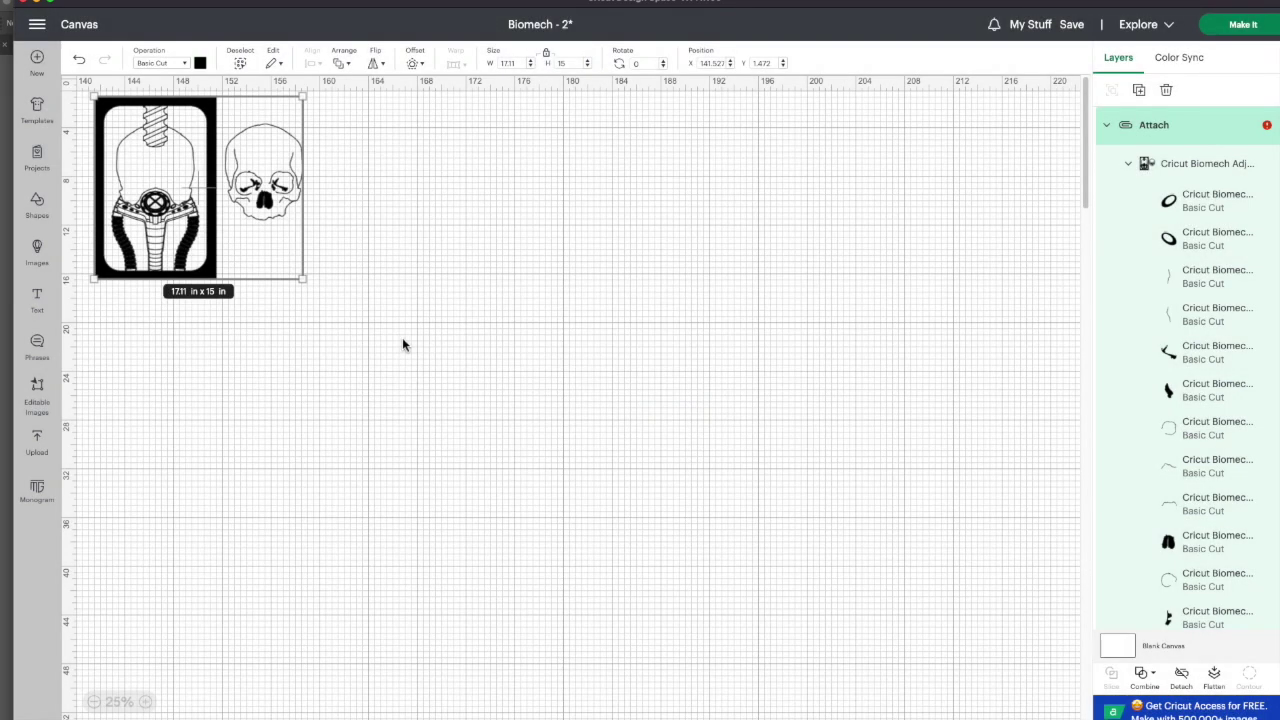
pyautogui.press('super+z')
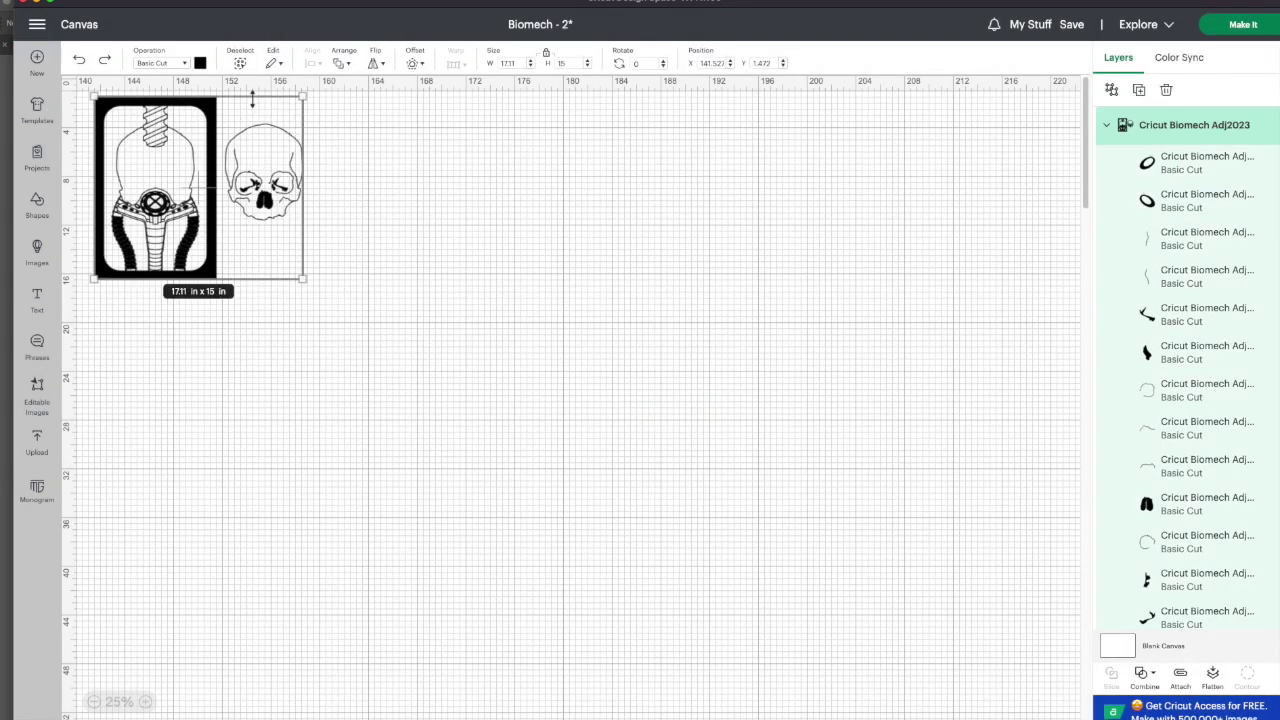
pyautogui.click(372, 334)
pyautogui.moveTo(318, 300); pyautogui.dragTo(230, 138)
# Group the skull's pieces into one group and the card's pieces into a separate group.
pyautogui.moveTo(369, 391); pyautogui.dragTo(79, 100)
pyautogui.rightClick(152, 175)
pyautogui.click(271, 337)
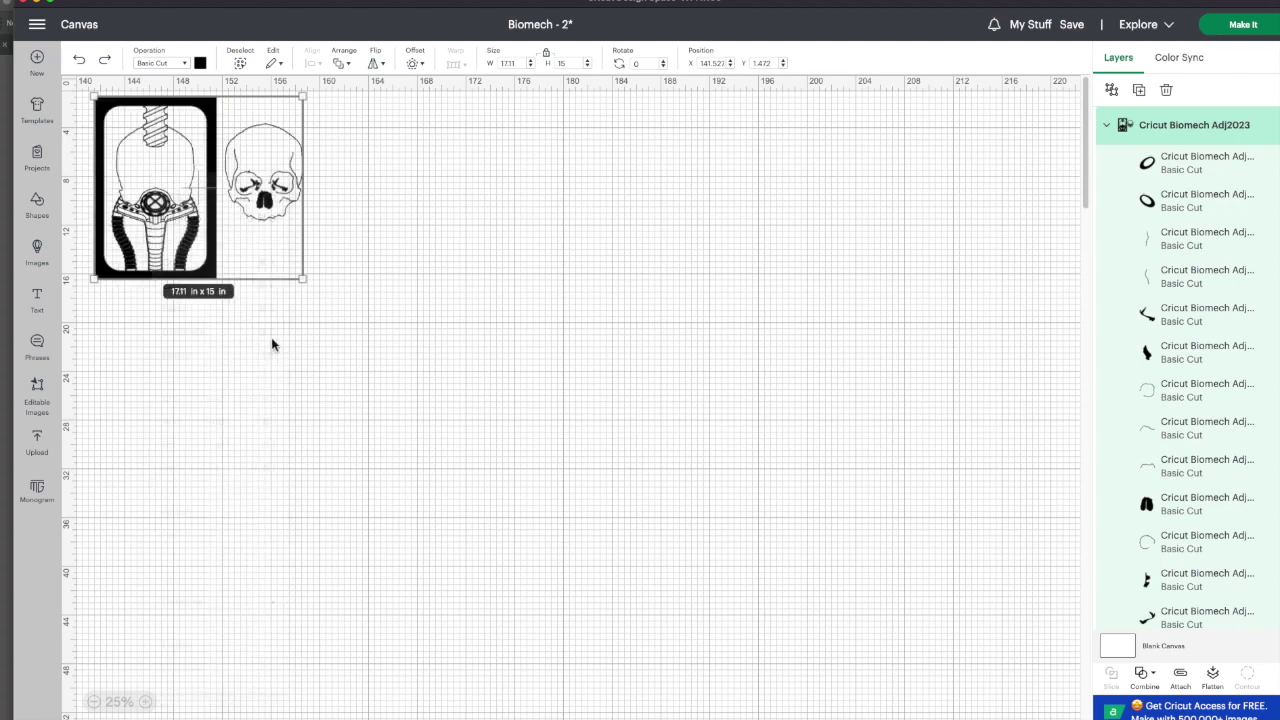
pyautogui.moveTo(330, 244); pyautogui.dragTo(221, 119)
pyautogui.rightClick(256, 198)
pyautogui.click(272, 224)
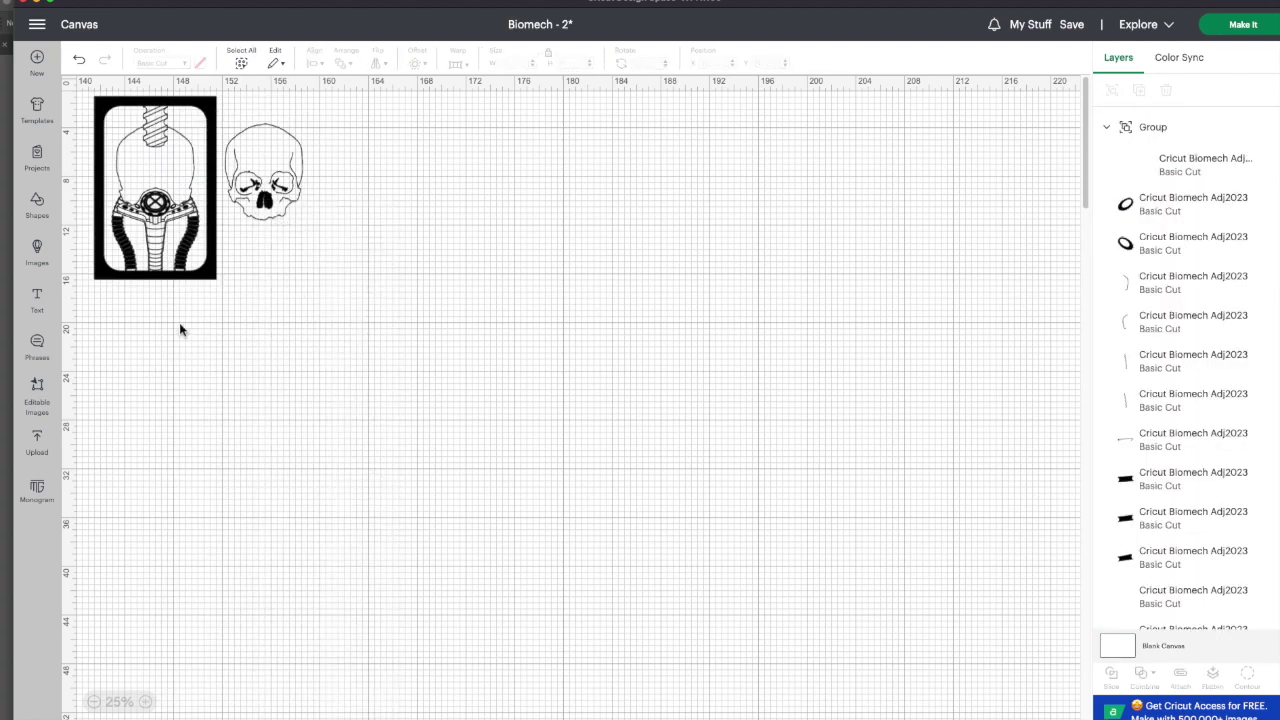
pyautogui.moveTo(219, 297); pyautogui.dragTo(88, 95)
pyautogui.rightClick(166, 220)
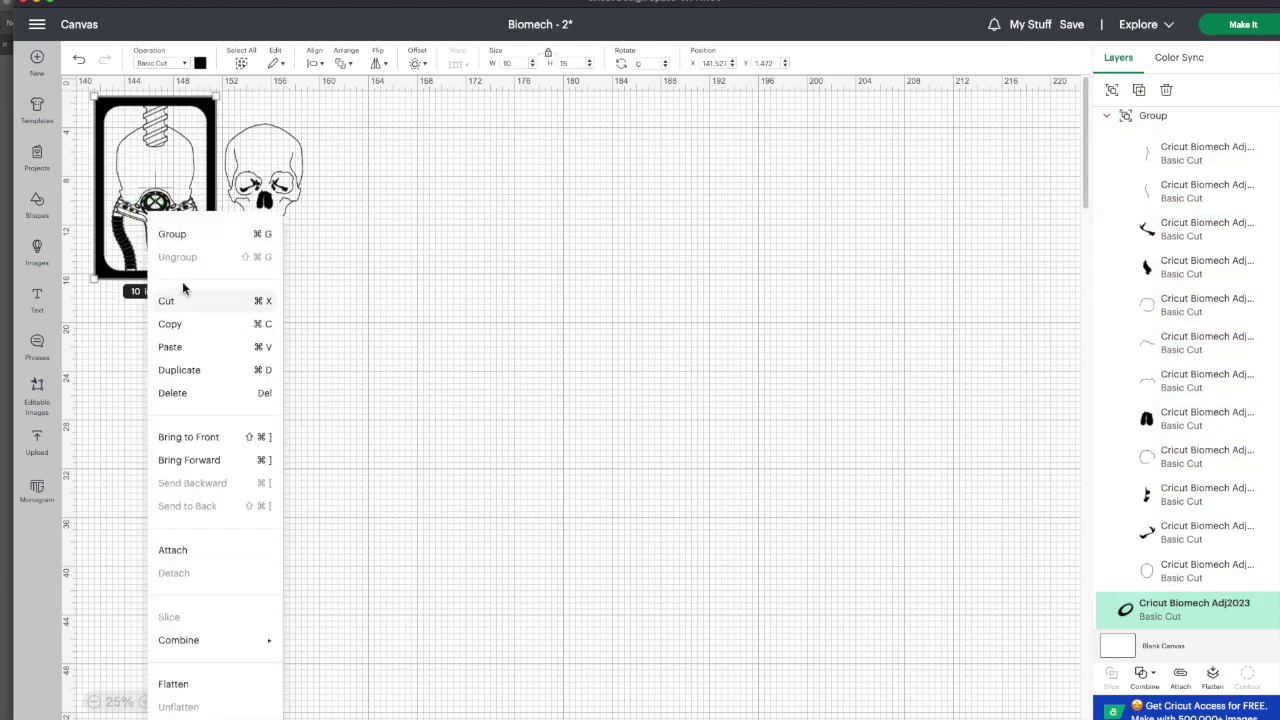
pyautogui.click(172, 234)
# Attach the skull group and the card group, then send the card to Make It.
pyautogui.click(269, 310)
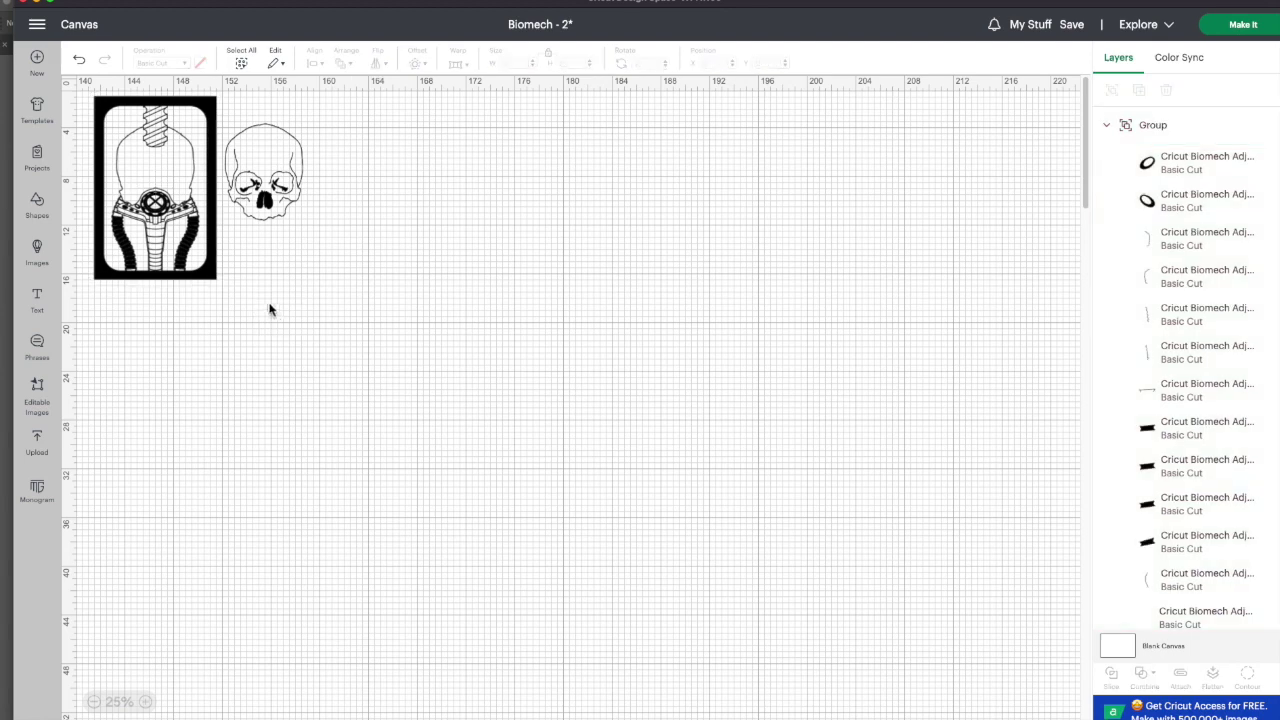
pyautogui.click(263, 195)
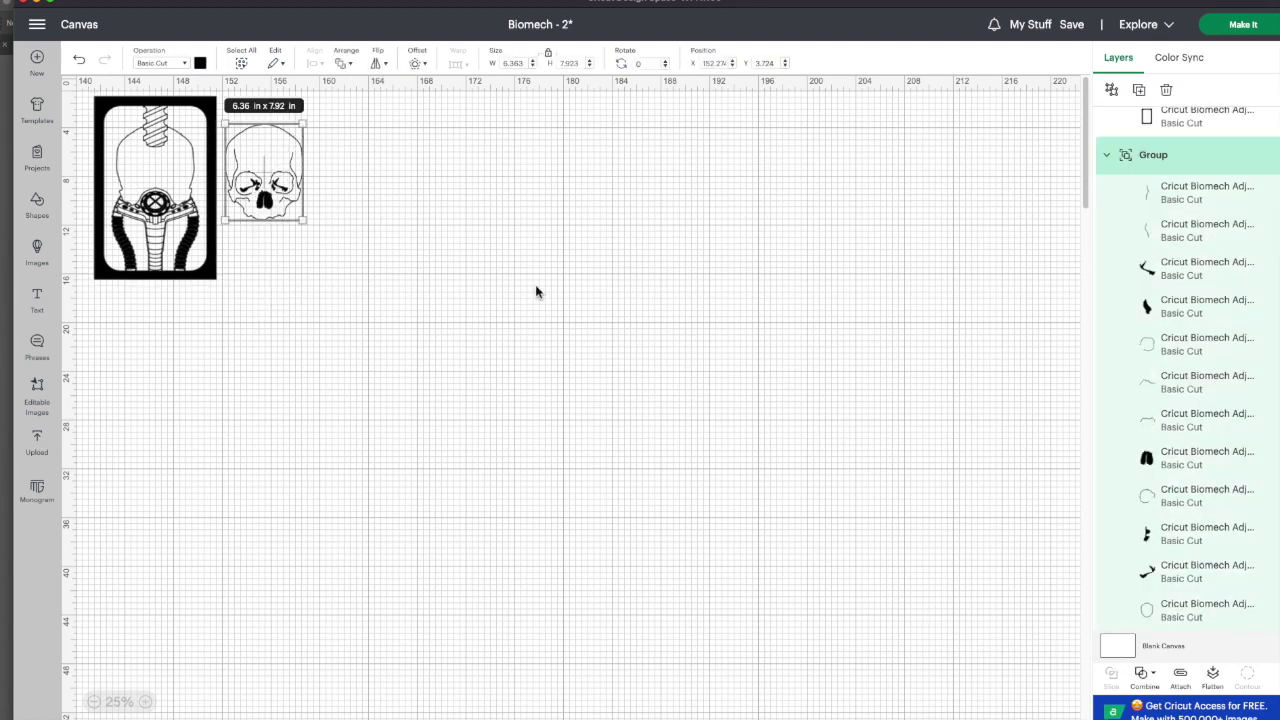
pyautogui.click(1180, 678)
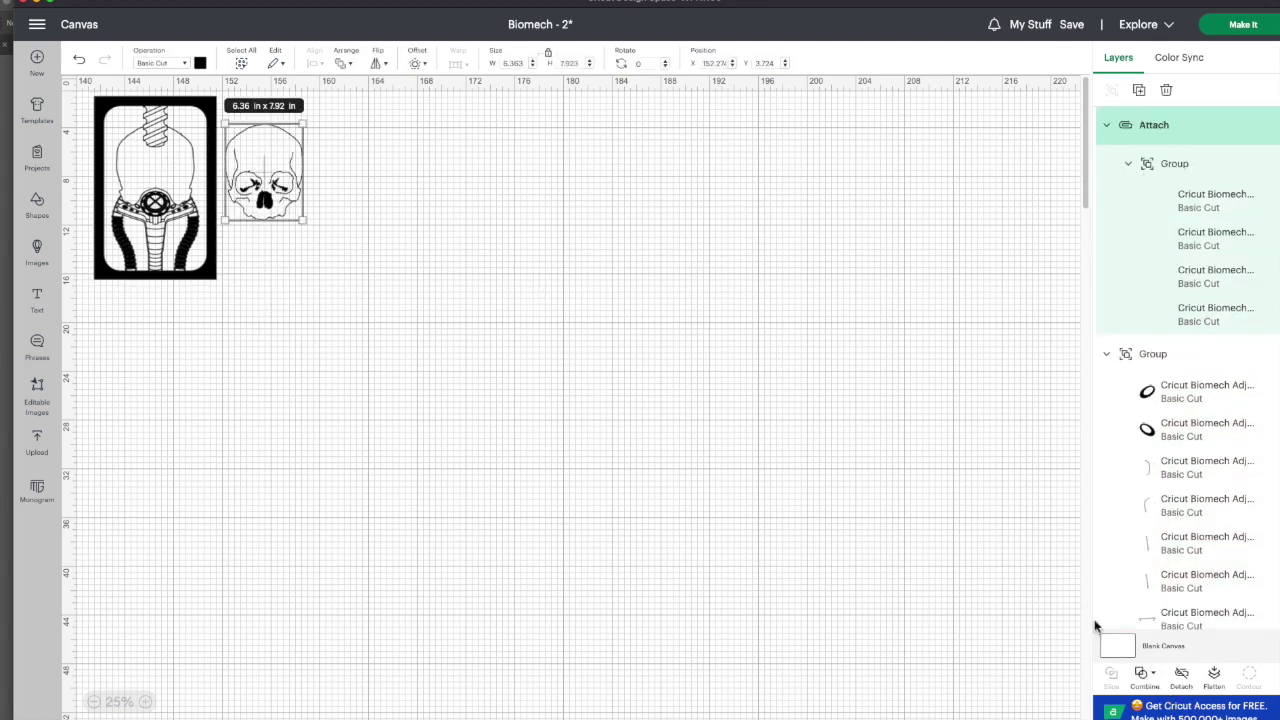
pyautogui.click(166, 348)
pyautogui.click(165, 237)
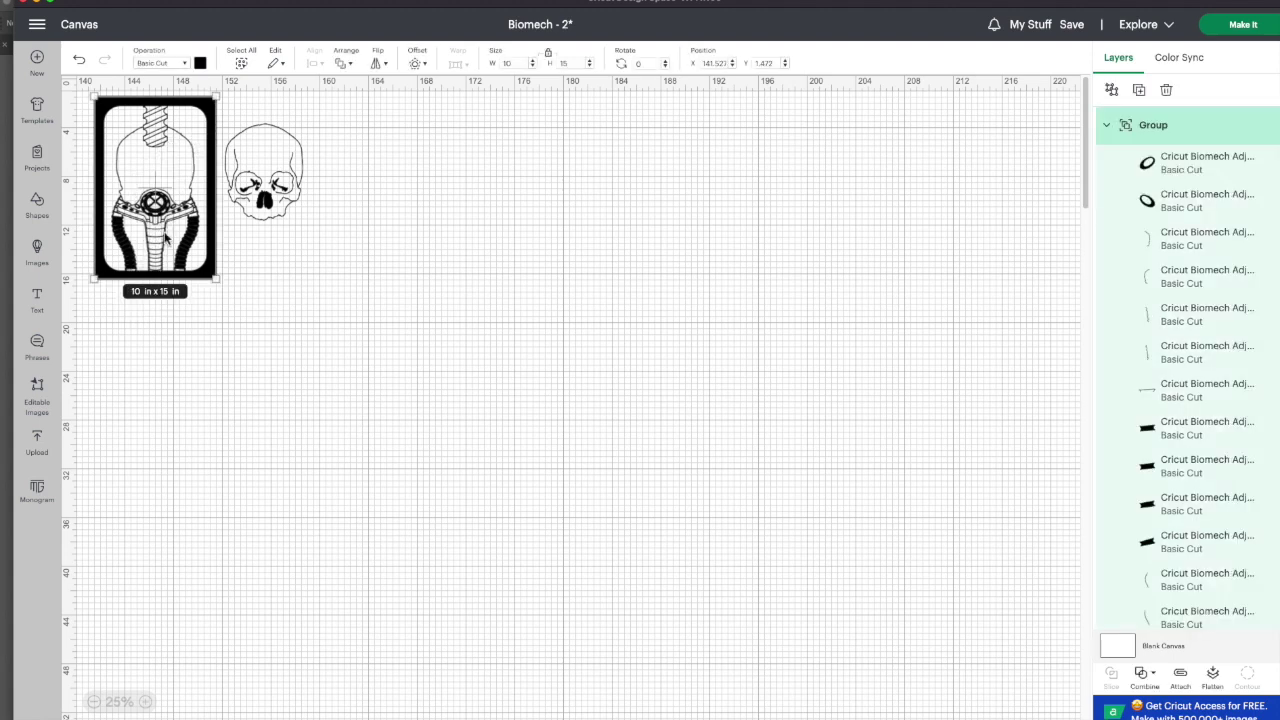
pyautogui.click(1180, 678)
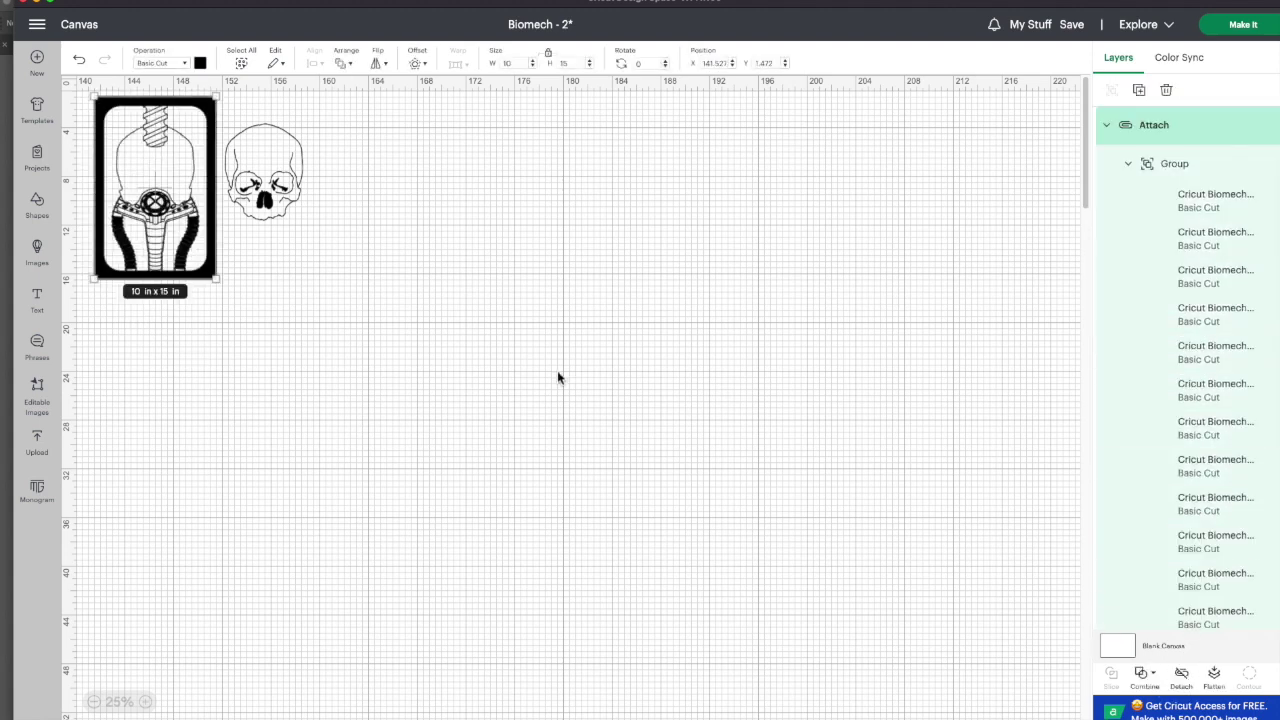
pyautogui.click(397, 317)
pyautogui.moveTo(100, 320); pyautogui.dragTo(180, 240)
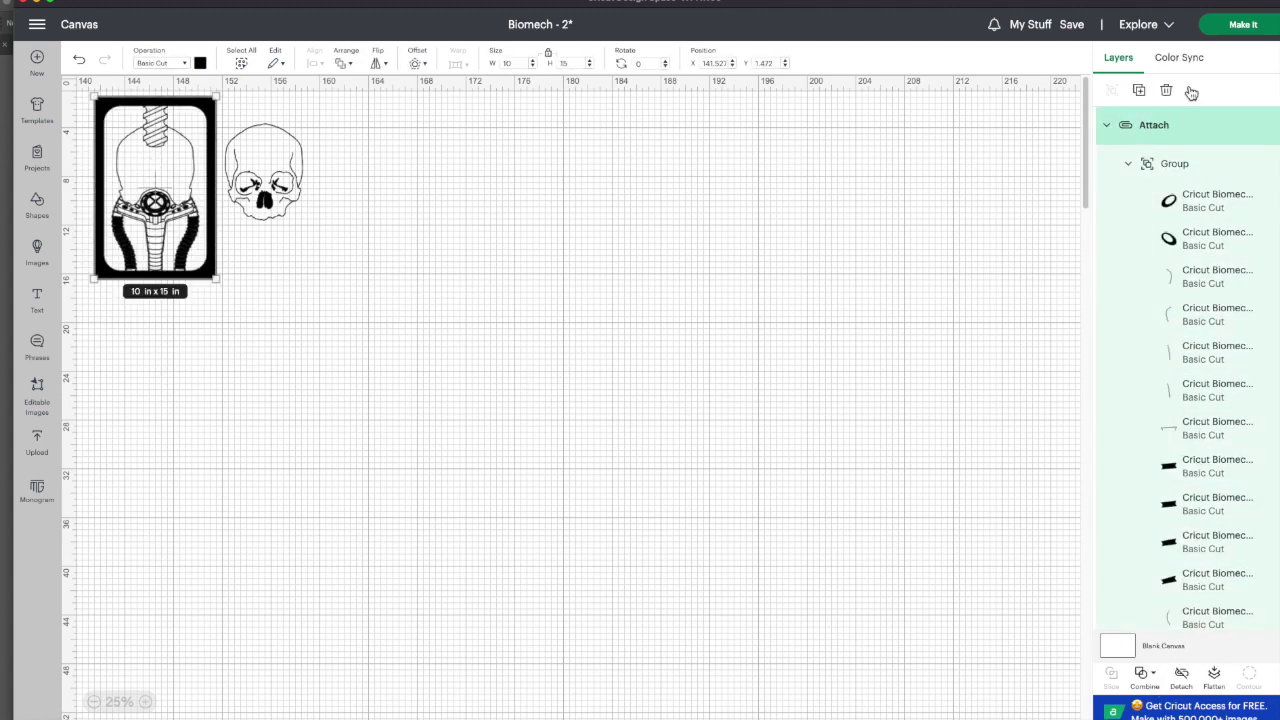
pyautogui.click(1243, 24)
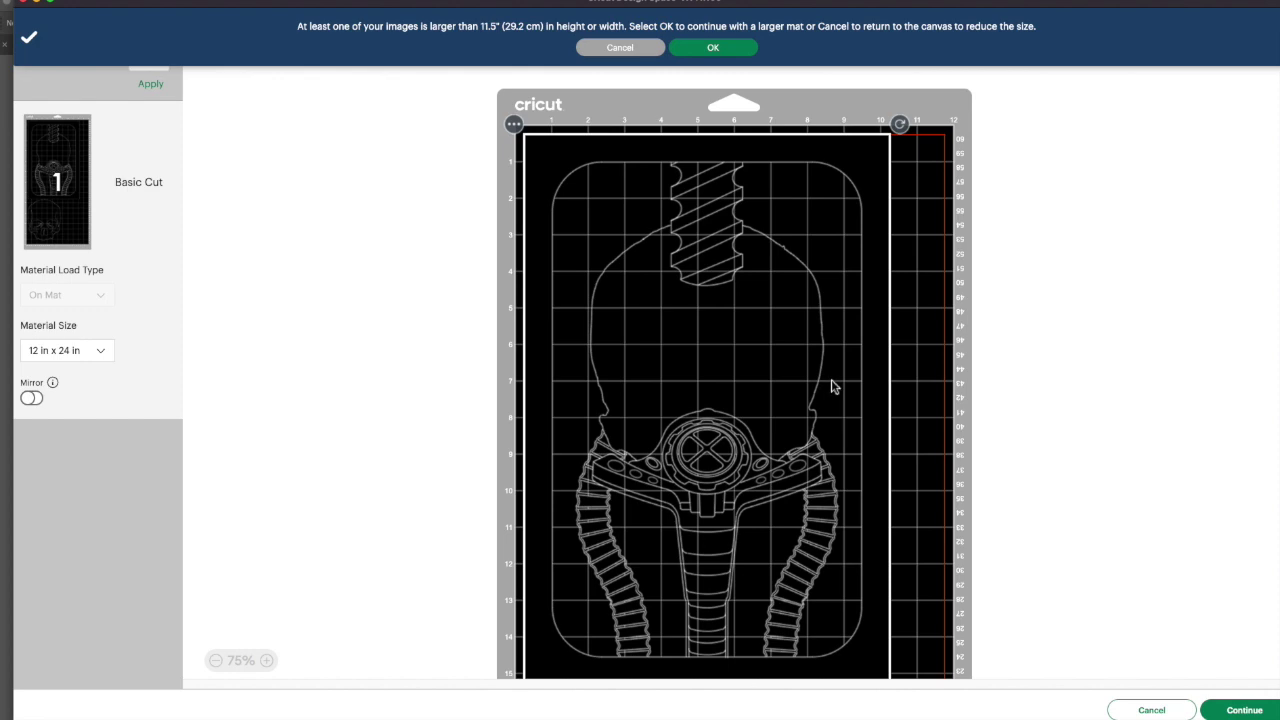
# Scroll the mat preview down to the skull and back up, then cancel back to the canvas.
pyautogui.scroll(-5, 834, 387)
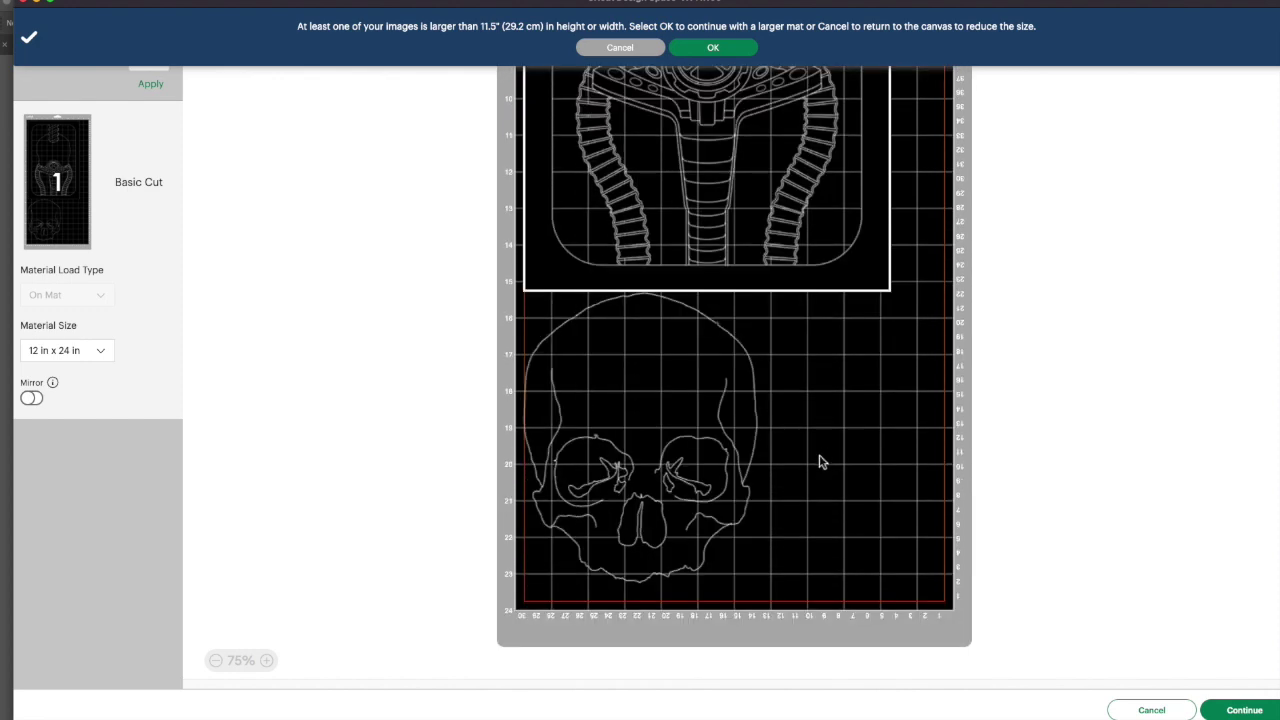
pyautogui.scroll(5, 820, 462)
pyautogui.click(1151, 710)
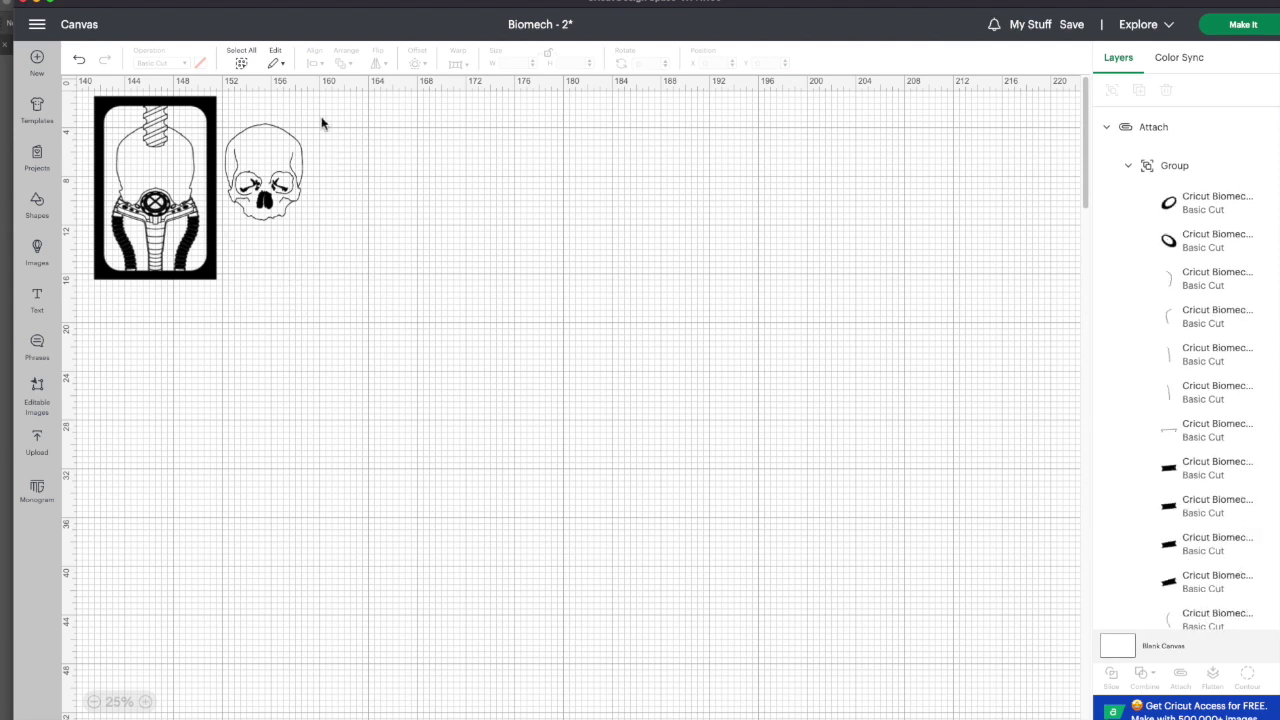
pyautogui.click(302, 266)
pyautogui.click(266, 196)
pyautogui.click(270, 340)
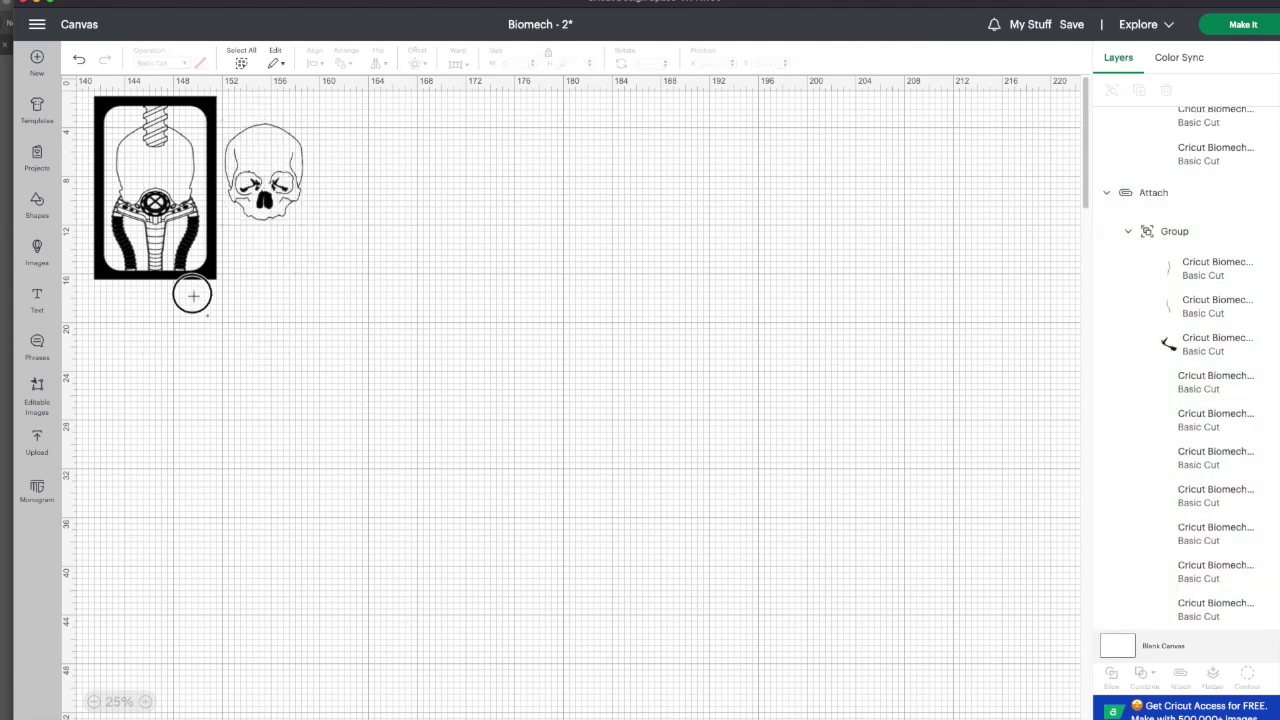
pyautogui.moveTo(191, 291); pyautogui.dragTo(85, 148)
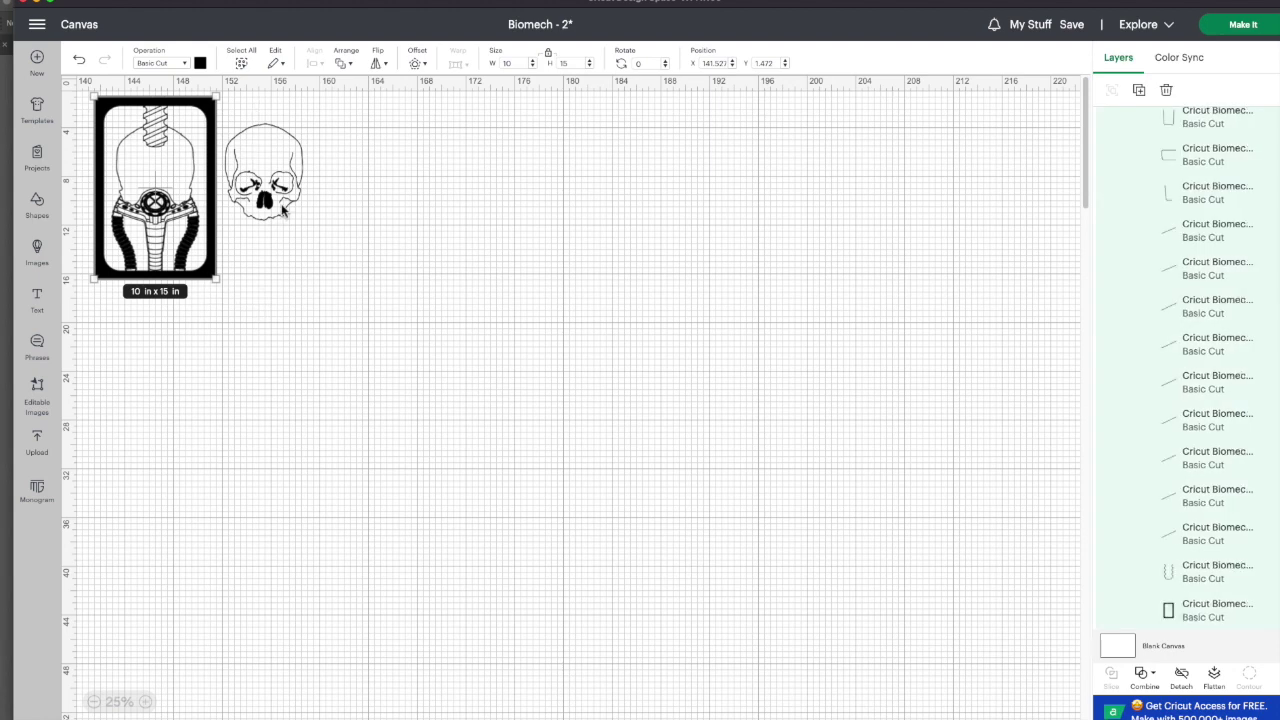
pyautogui.click(250, 330)
pyautogui.moveTo(309, 244); pyautogui.dragTo(228, 98)
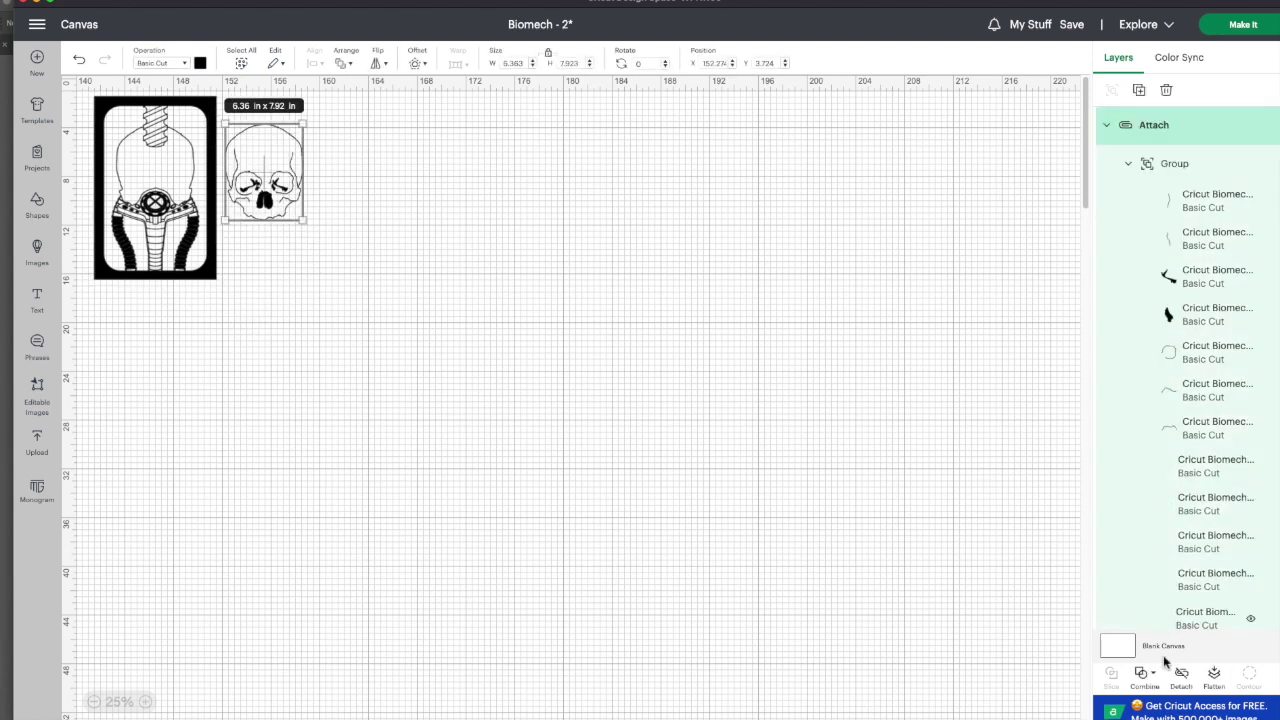
pyautogui.click(258, 380)
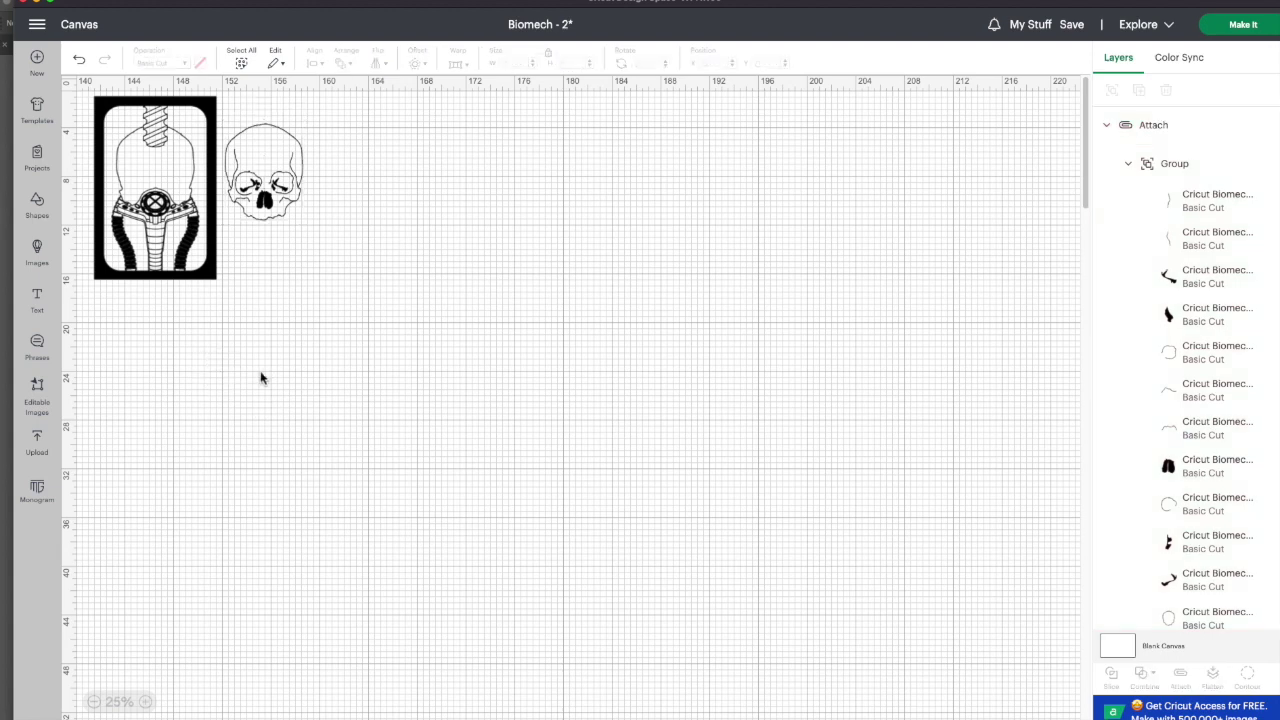
pyautogui.click(1071, 24)
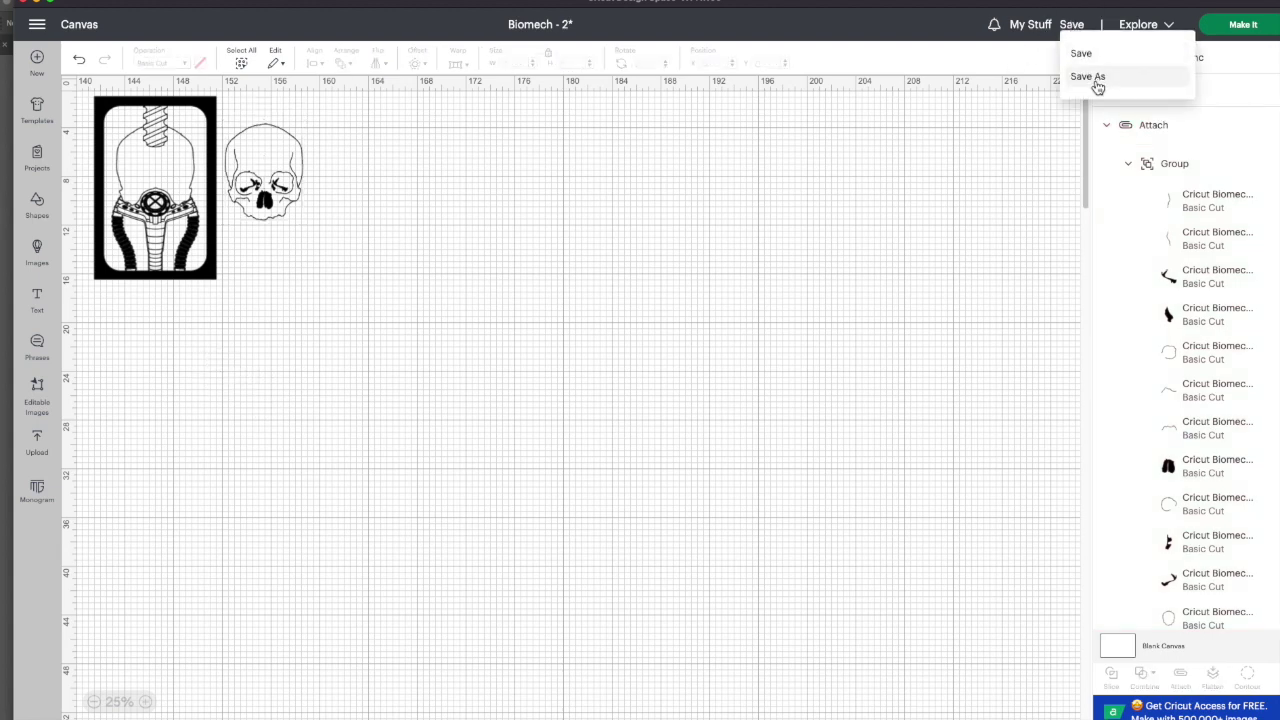
pyautogui.click(351, 372)
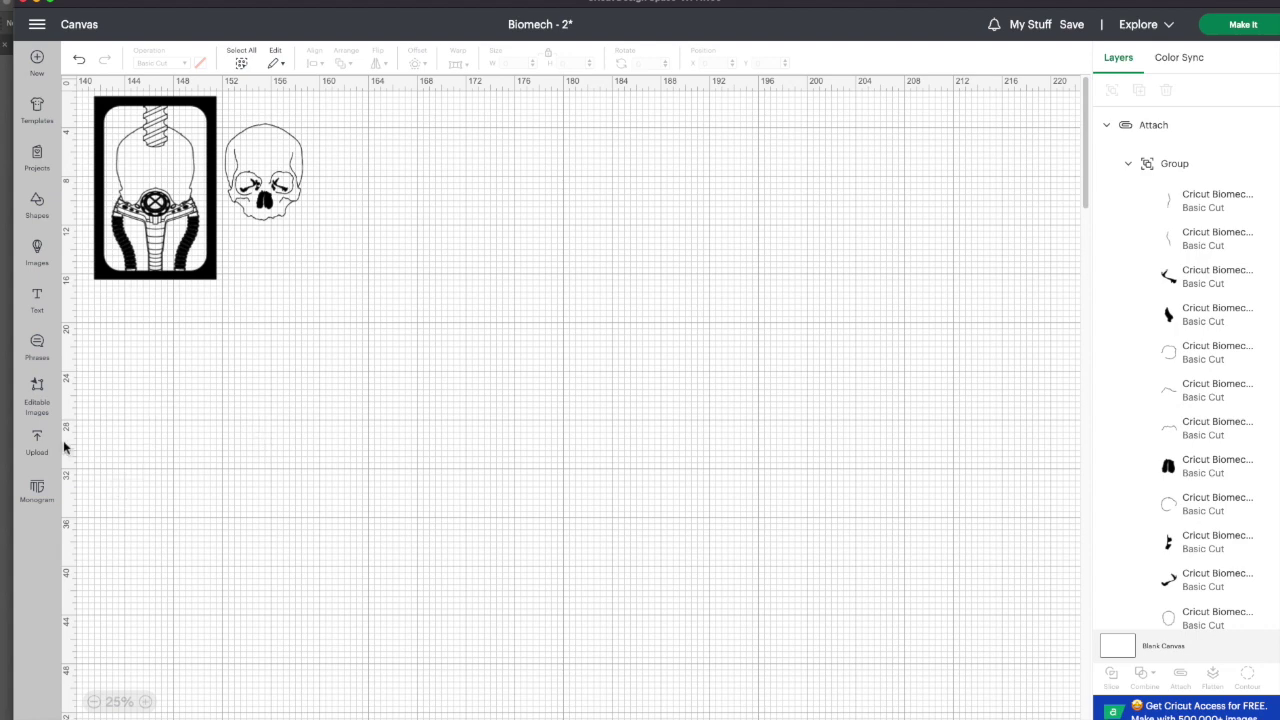
# Delete both designs, then load Cricut BioMEch ADJ2023.svg from the Cricut Version folder for upload.
pyautogui.moveTo(112, 376); pyautogui.dragTo(337, 154)
pyautogui.press('Delete')
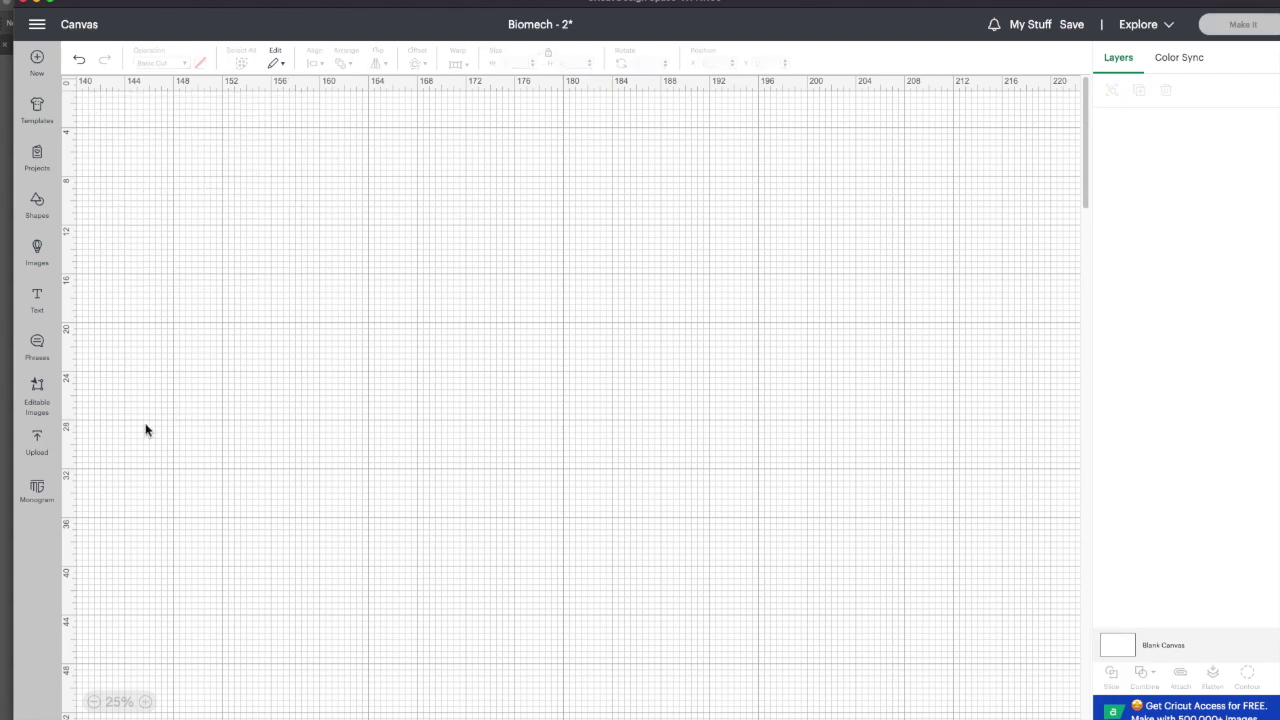
pyautogui.click(40, 446)
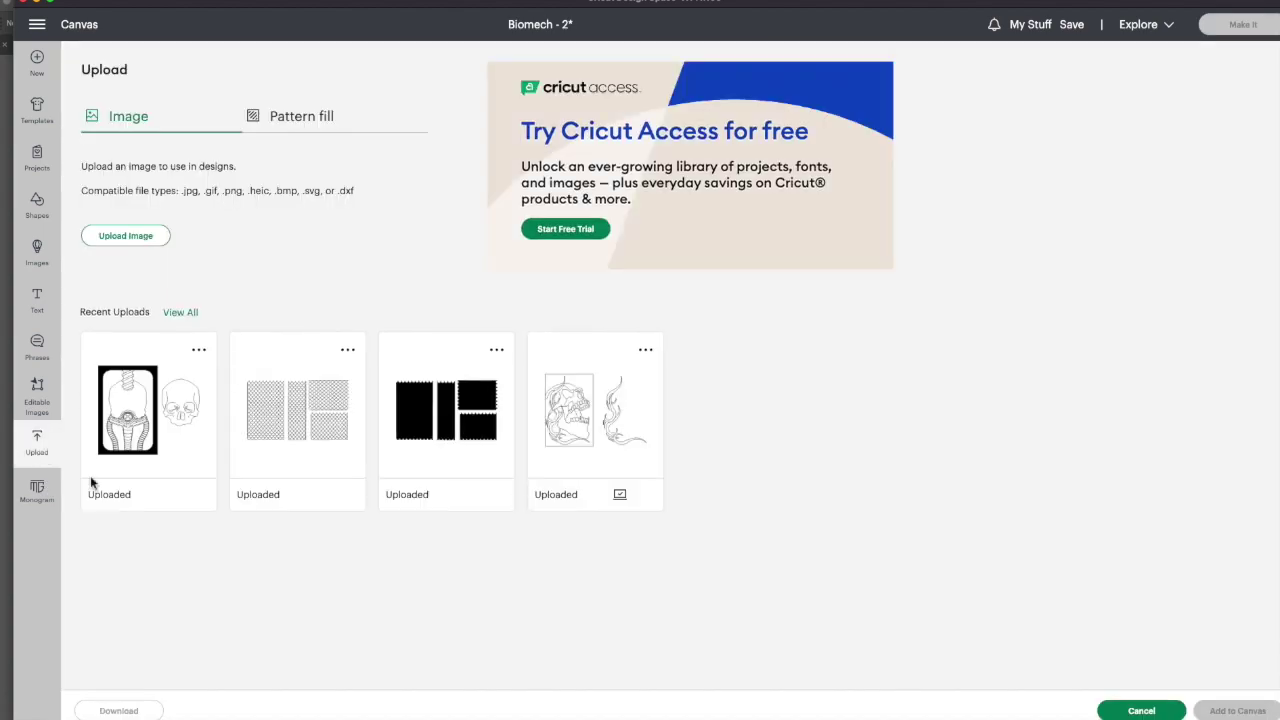
pyautogui.click(128, 238)
pyautogui.click(678, 320)
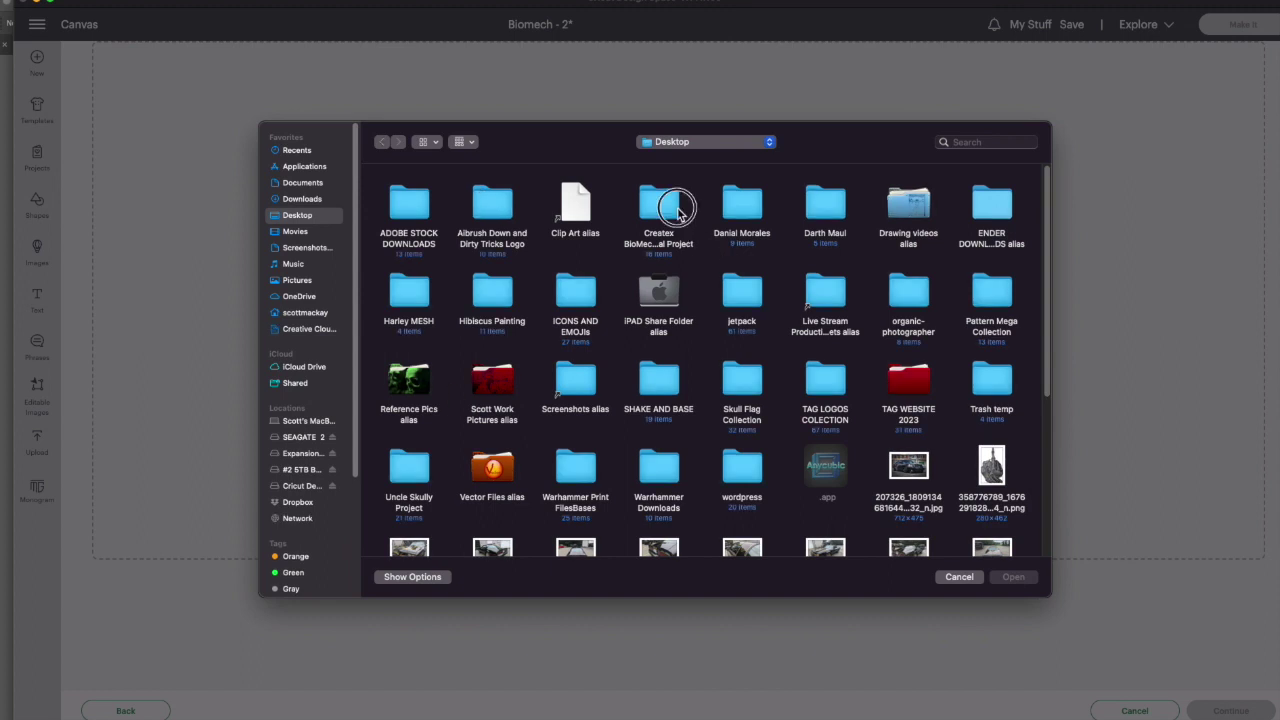
pyautogui.doubleClick(662, 205)
pyautogui.doubleClick(477, 205)
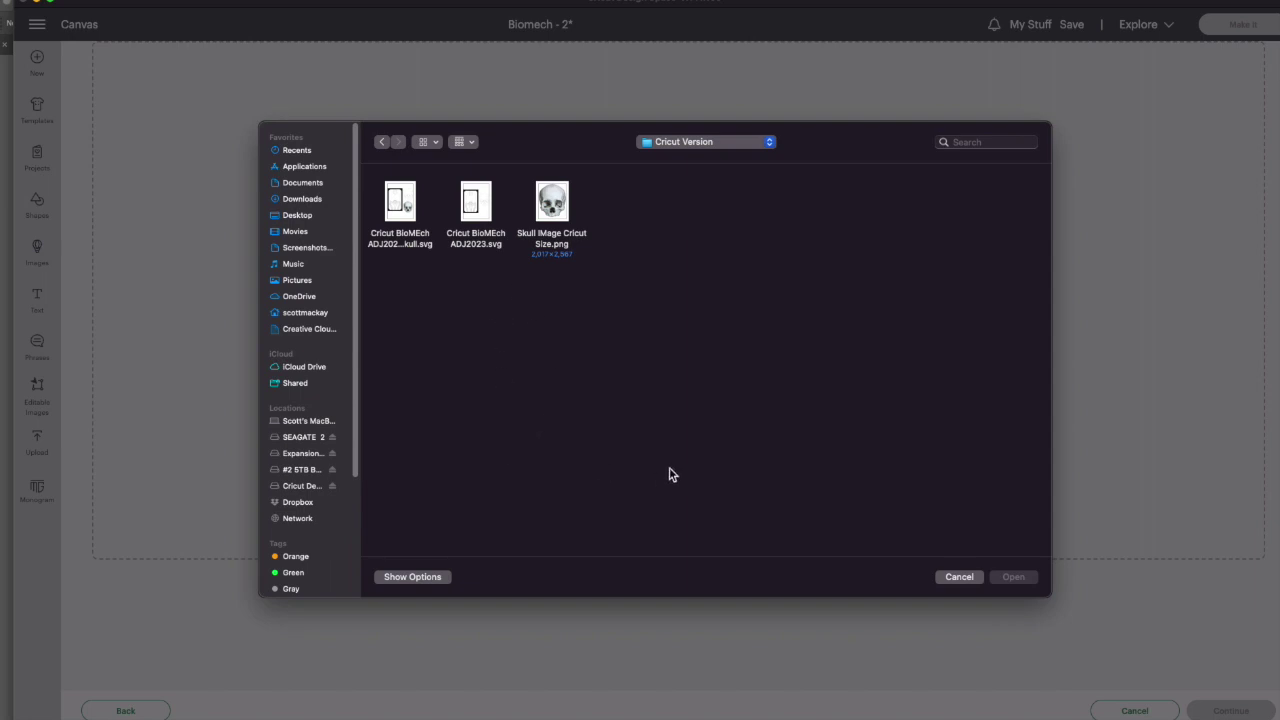
pyautogui.click(474, 198)
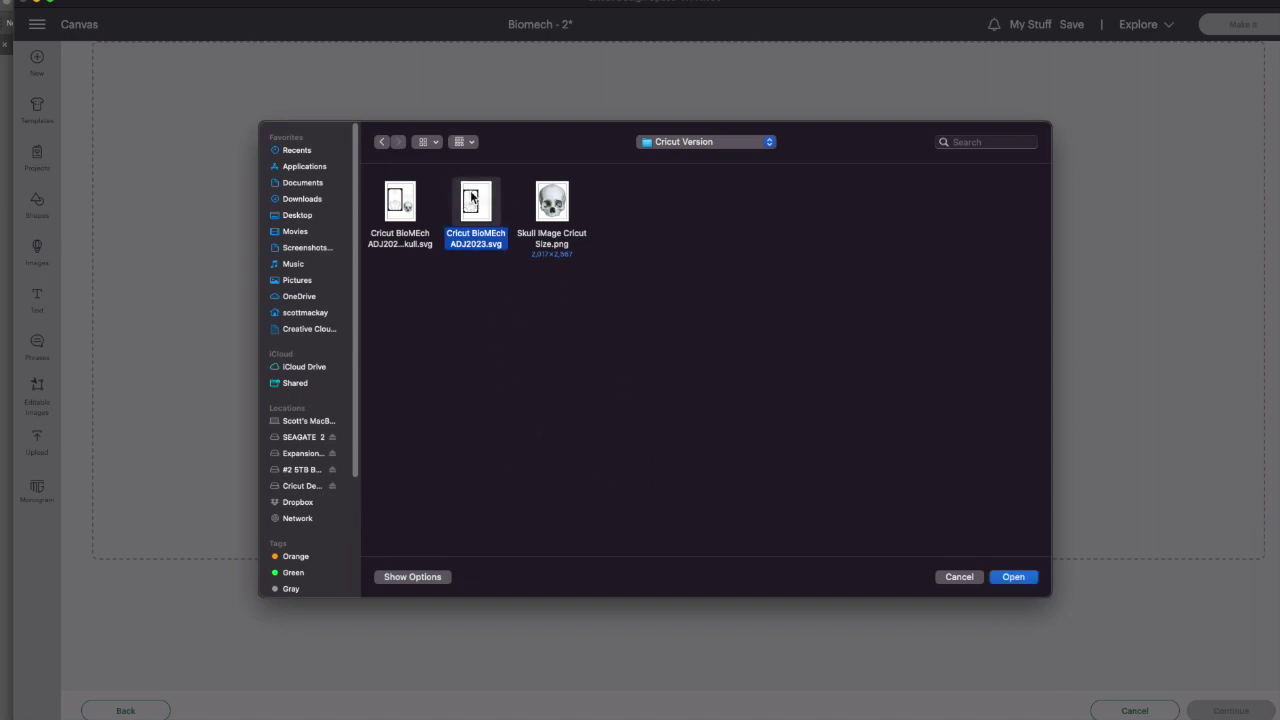
pyautogui.click(1013, 578)
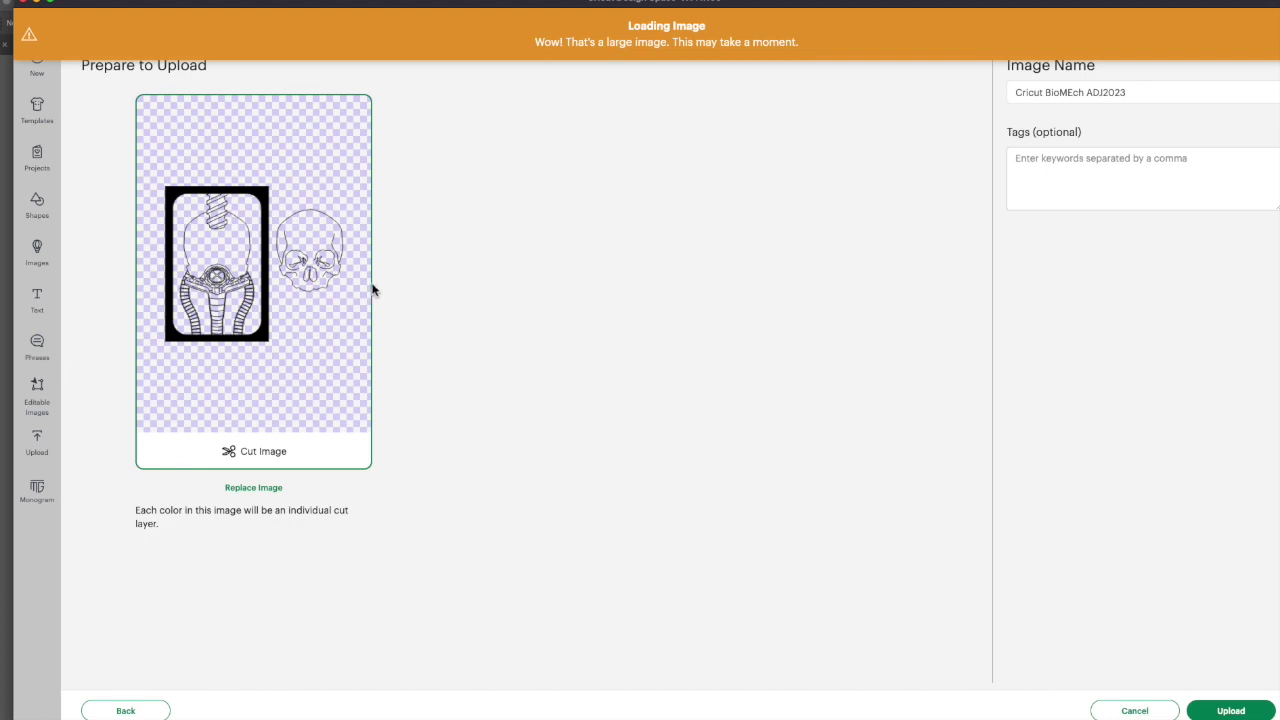